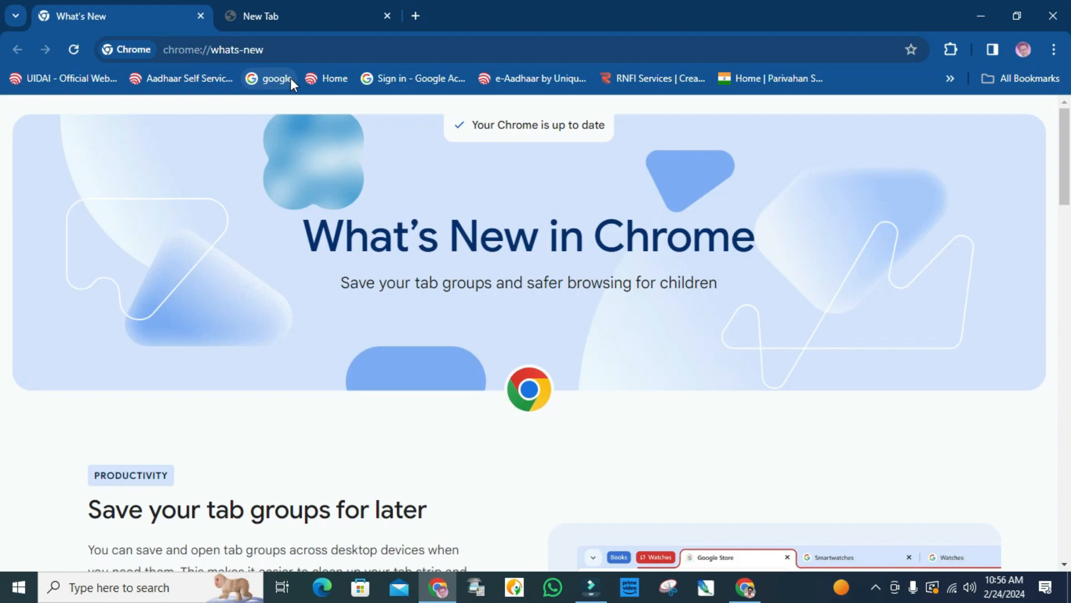
- Search Google for 'udyam registration'
{"action": "left_click", "coordinate": [290, 78]}
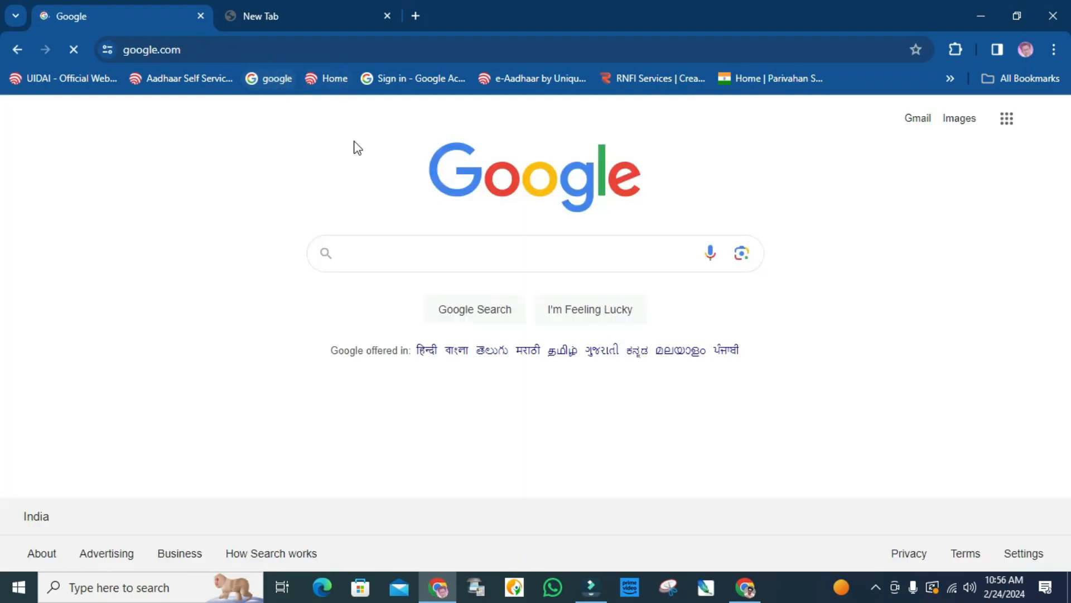
{"action": "left_click", "coordinate": [402, 246]}
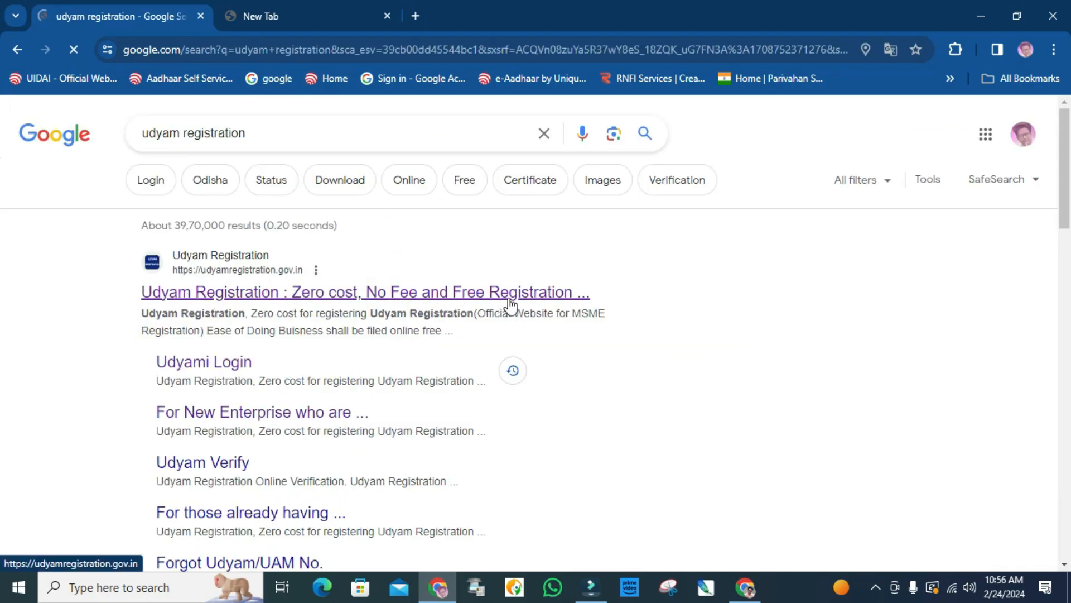
- Open the 'Udyam Registration : Zero cost, No Fee and Free Registration' result on udyamregistration.gov.in
{"action": "left_click", "coordinate": [547, 293]}
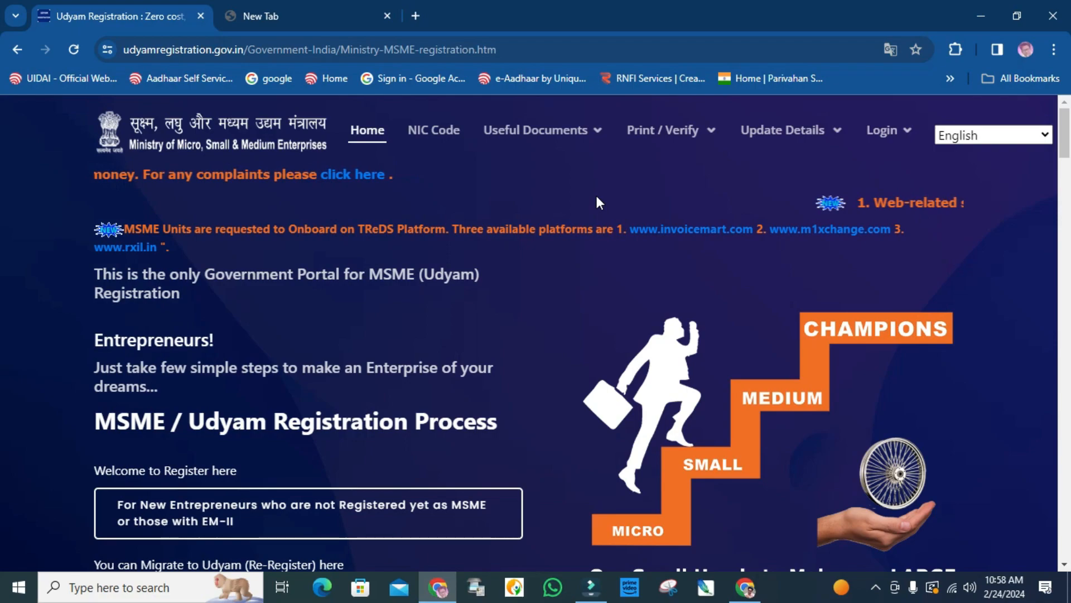
{"action": "mouse_move", "coordinate": [708, 134]}
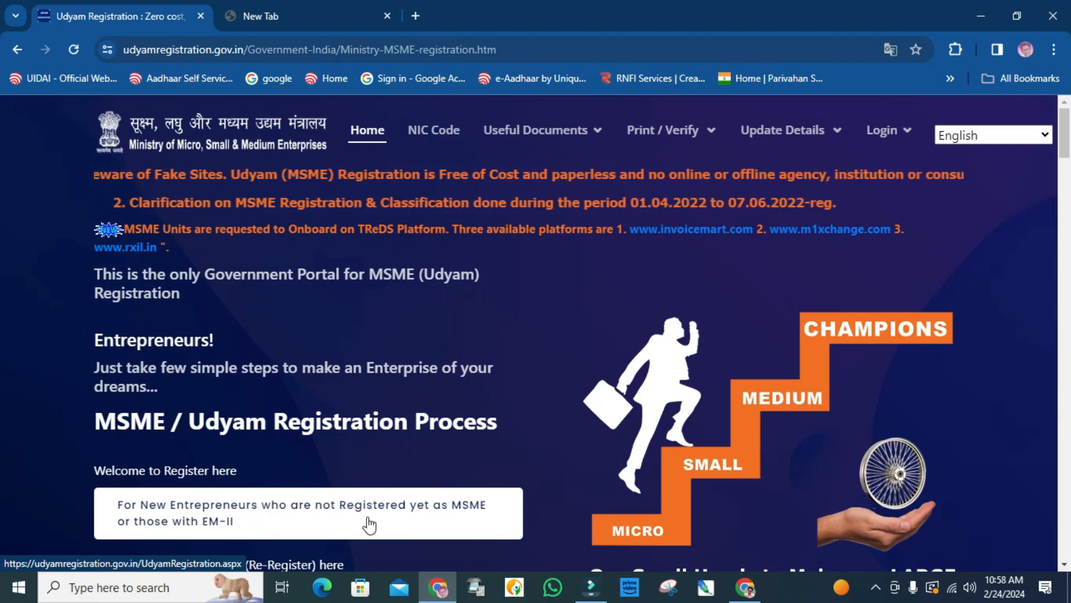
- Start a new-entrepreneur registration, enter the Aadhaar details and validate the received OTP
{"action": "left_click", "coordinate": [368, 522]}
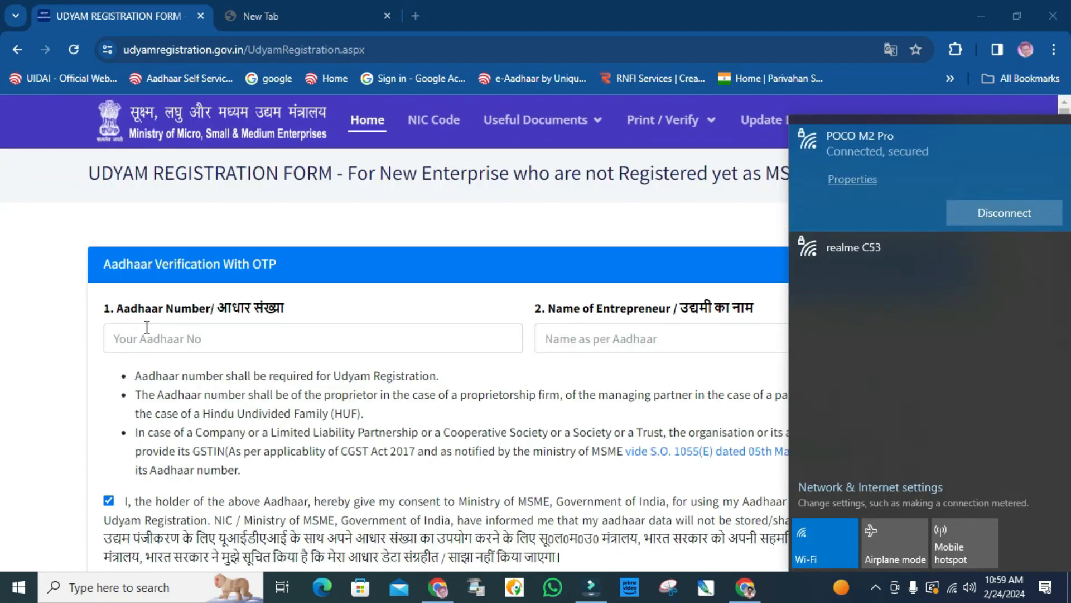
{"action": "left_click", "coordinate": [211, 336]}
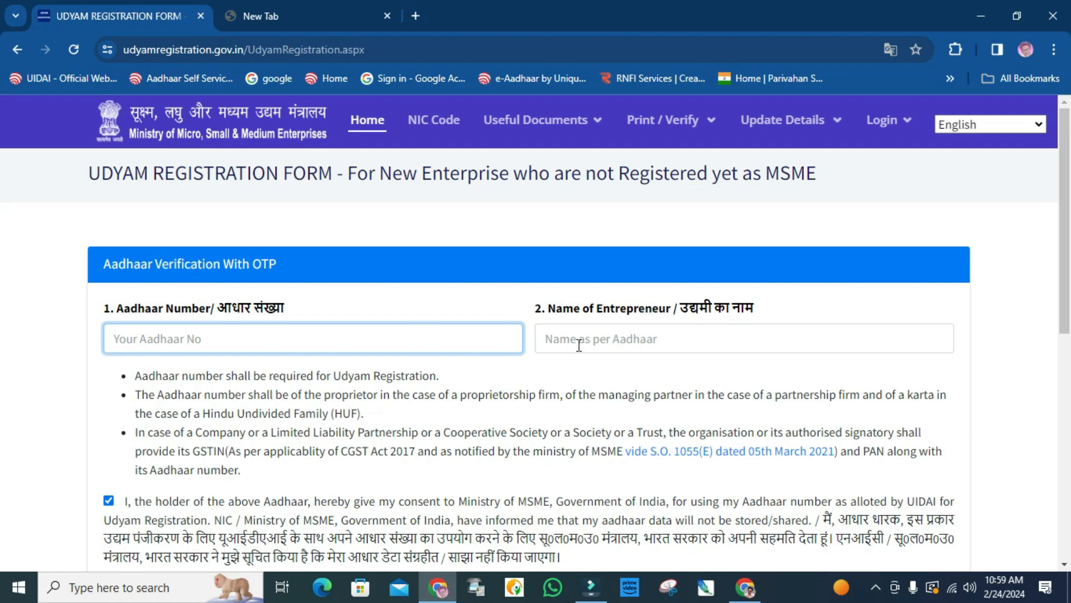
{"action": "scroll", "coordinate": [579, 344], "scroll_direction": "down", "scroll_amount": 3}
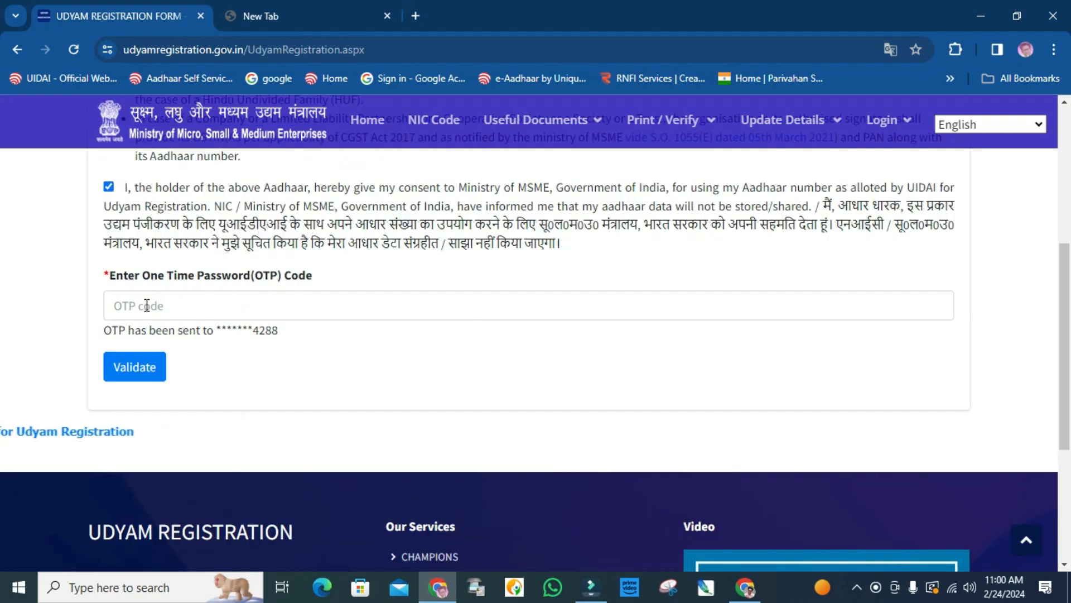
{"action": "left_click", "coordinate": [146, 305]}
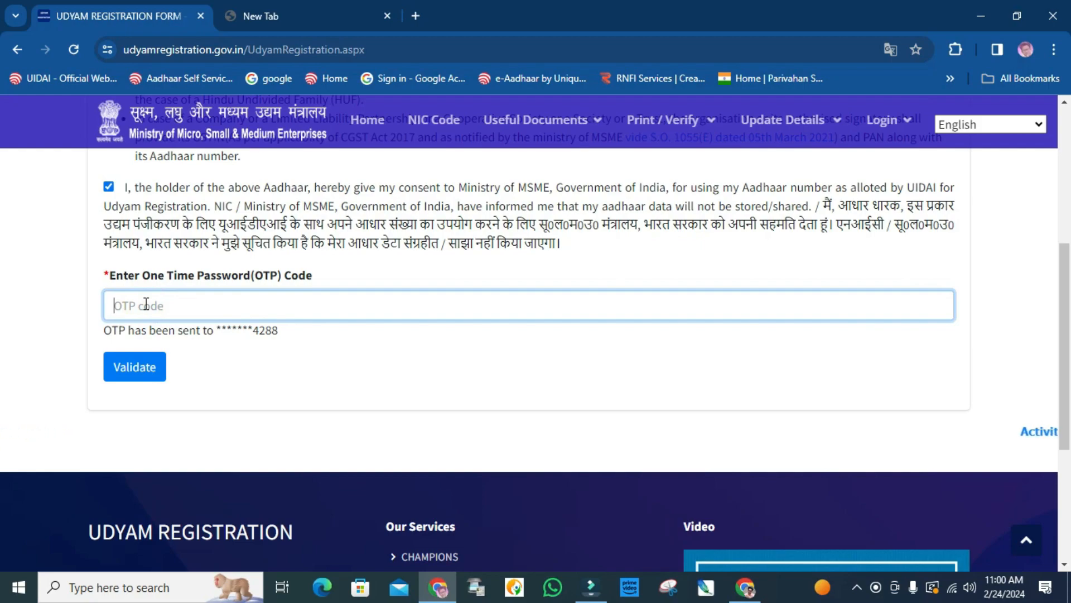
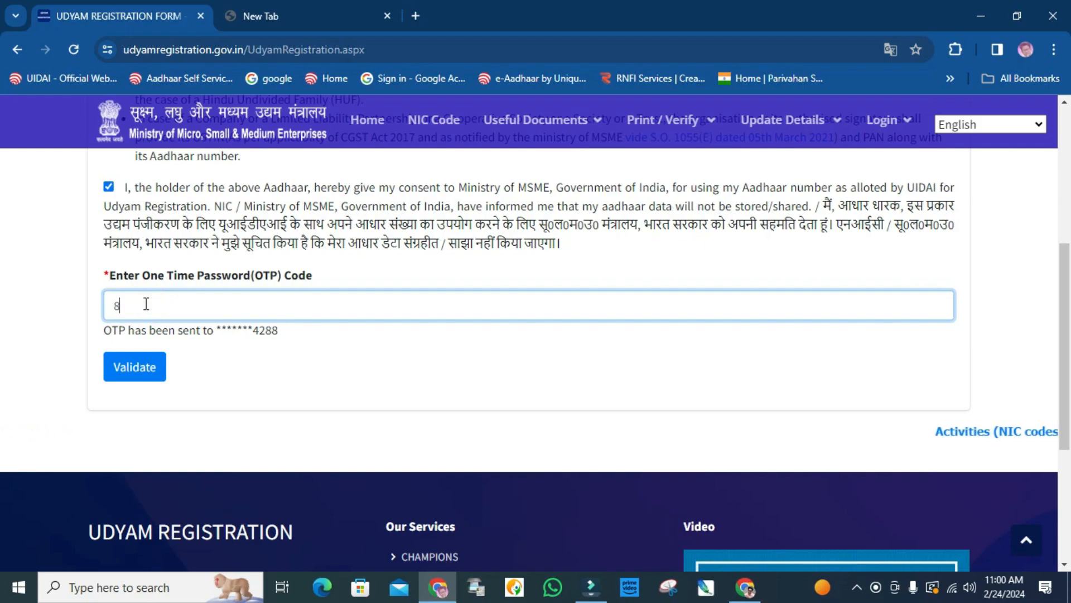
{"action": "left_click", "coordinate": [129, 375]}
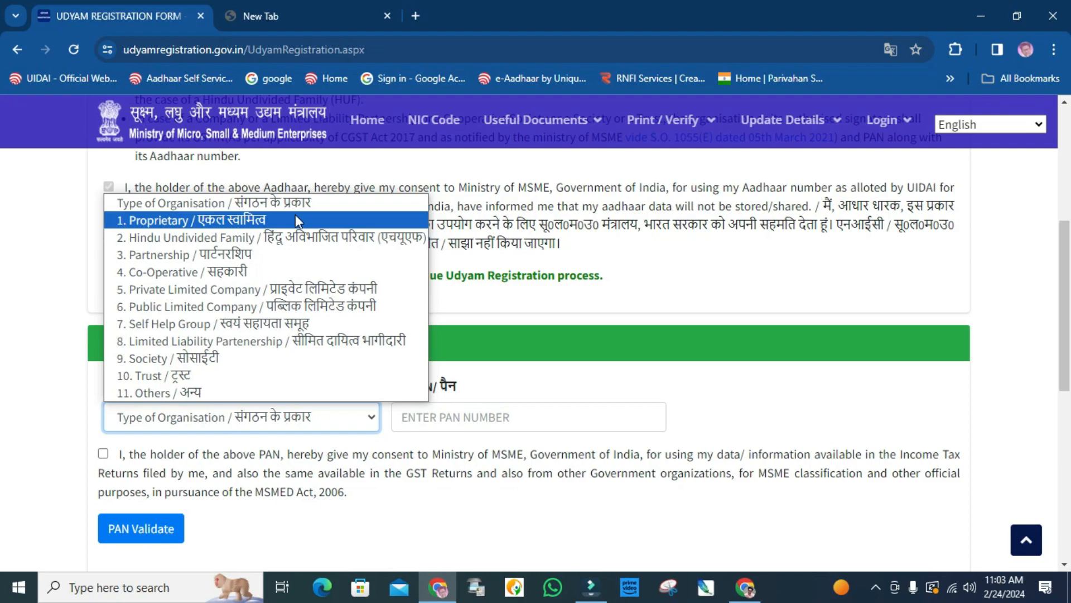
- Set organisation type to Private Limited Company and give consent for PAN validation
{"action": "left_click", "coordinate": [206, 290]}
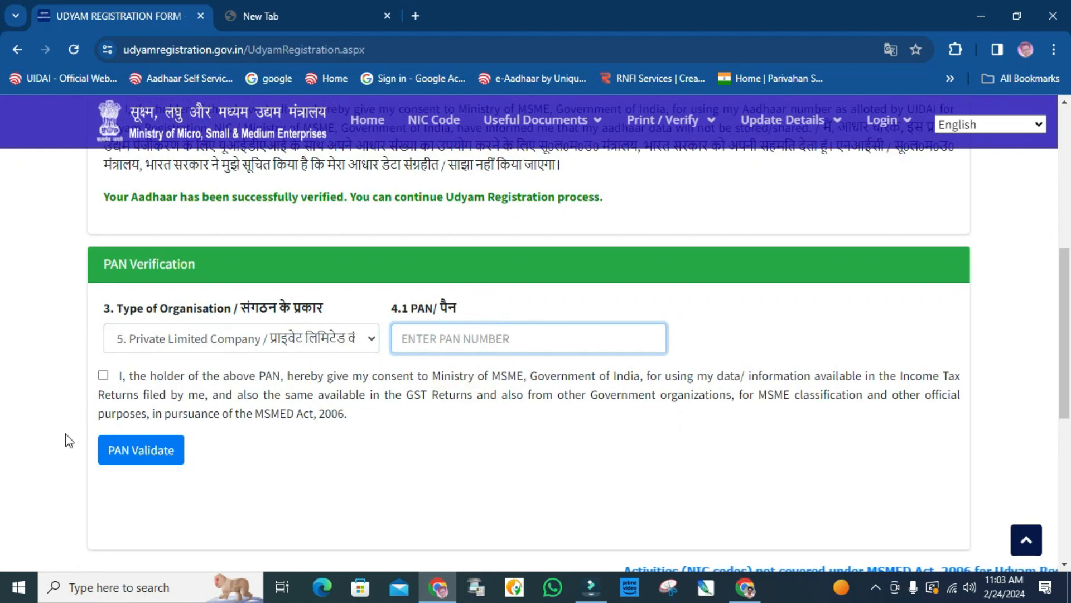
{"action": "left_click", "coordinate": [103, 375]}
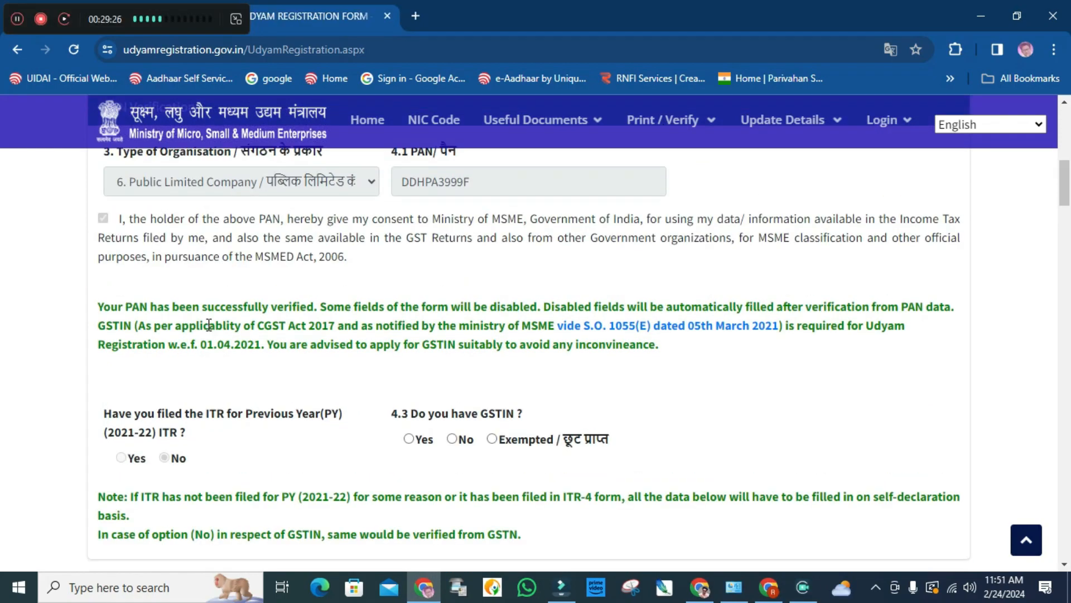
{"action": "scroll", "coordinate": [209, 325], "scroll_direction": "down", "scroll_amount": 1}
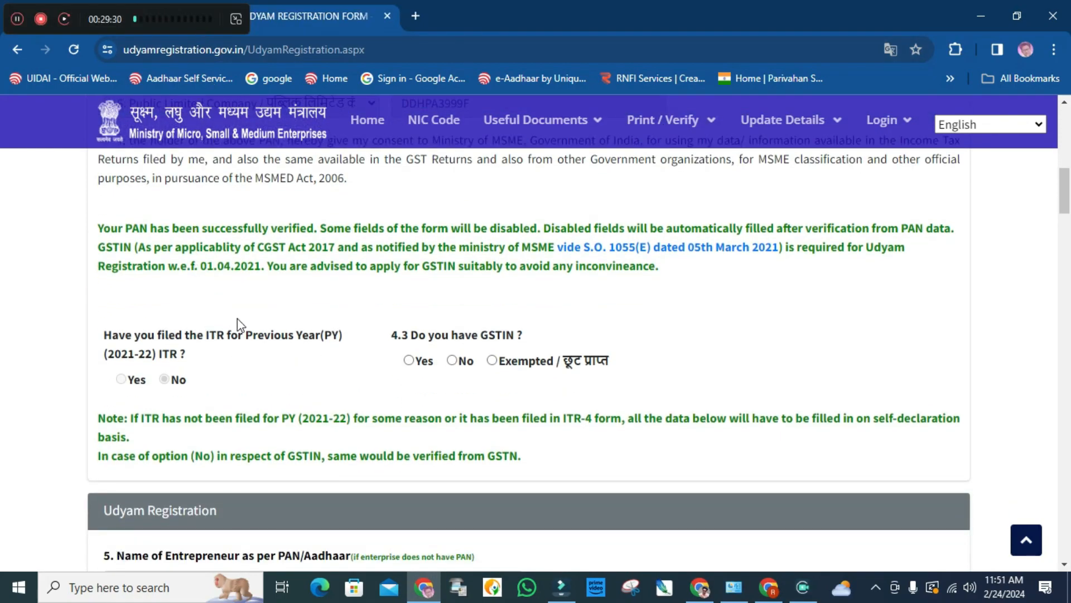
{"action": "scroll", "coordinate": [236, 318], "scroll_direction": "down", "scroll_amount": 1}
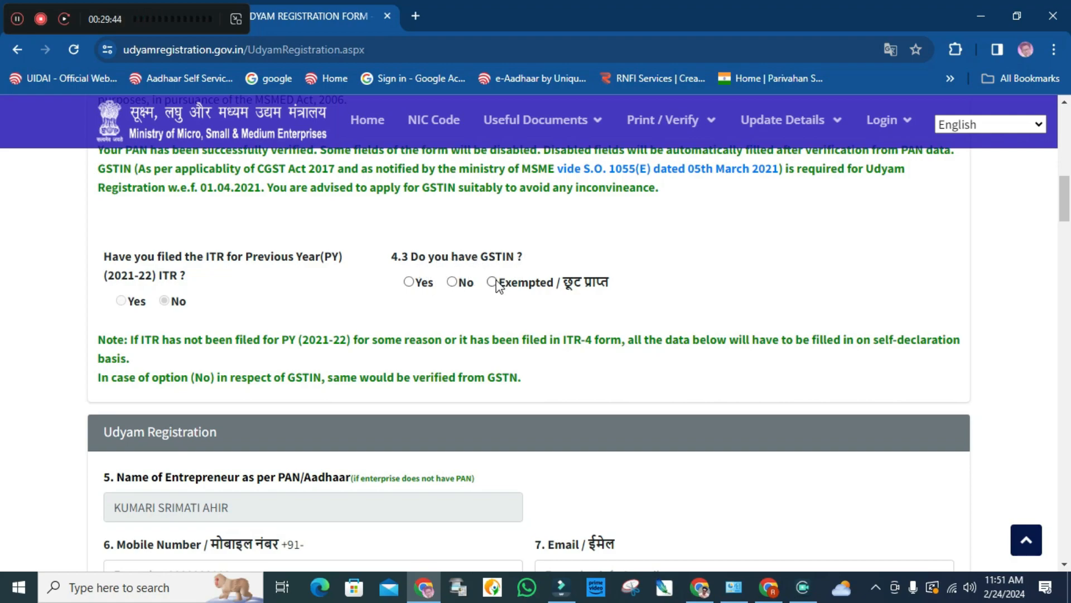
- Answer No to 'Do you have GSTIN?' and move down to the entrepreneur details
{"action": "left_click", "coordinate": [452, 282]}
{"action": "scroll", "coordinate": [515, 289], "scroll_direction": "down", "scroll_amount": 1}
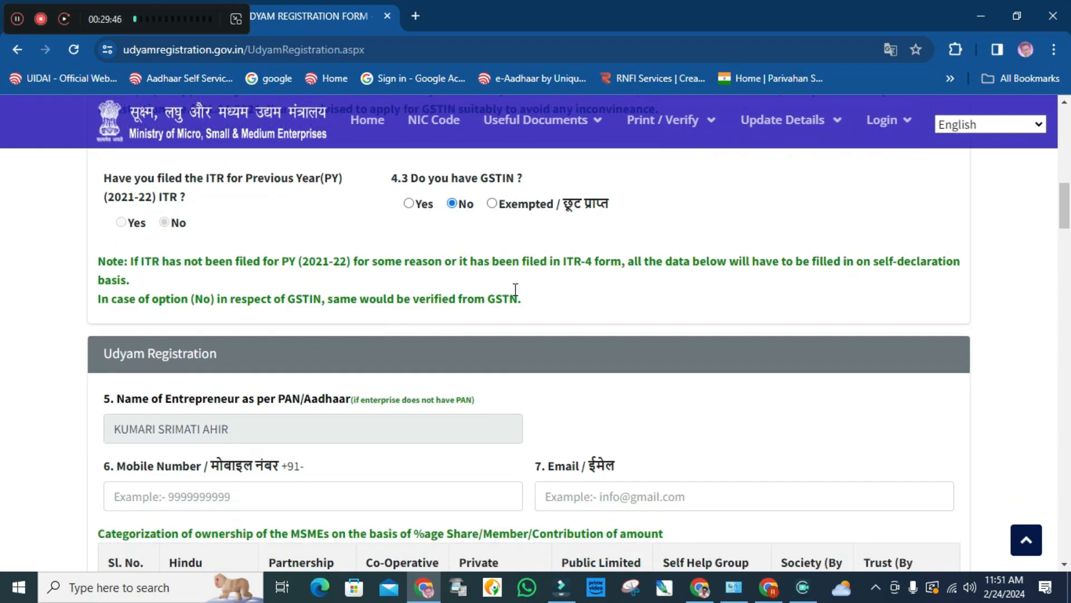
{"action": "scroll", "coordinate": [282, 353], "scroll_direction": "down", "scroll_amount": 3}
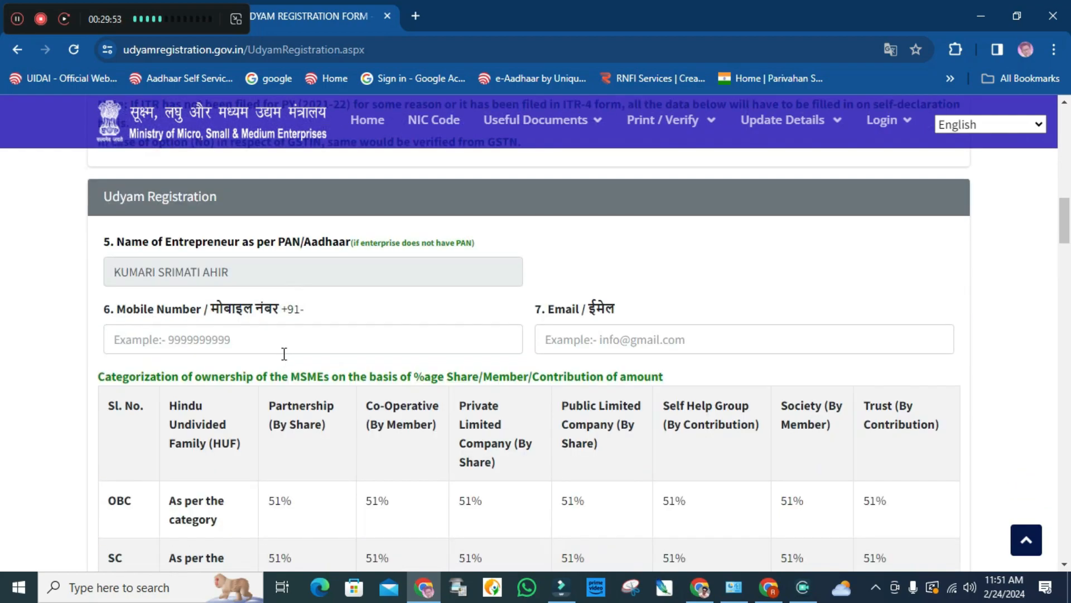
{"action": "scroll", "coordinate": [284, 353], "scroll_direction": "down", "scroll_amount": 1}
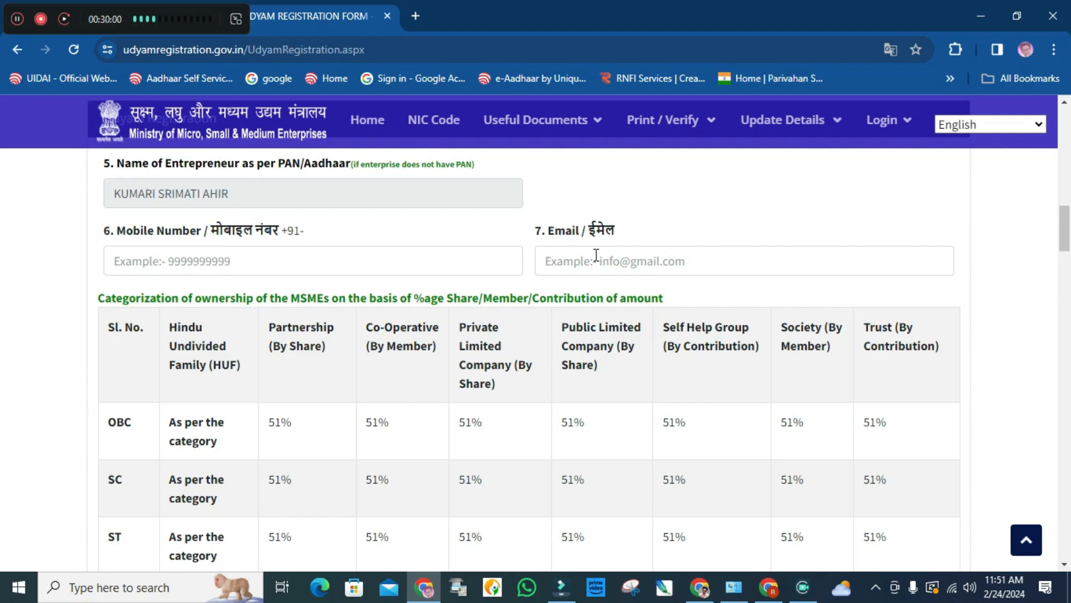
{"action": "scroll", "coordinate": [620, 261], "scroll_direction": "down", "scroll_amount": 1}
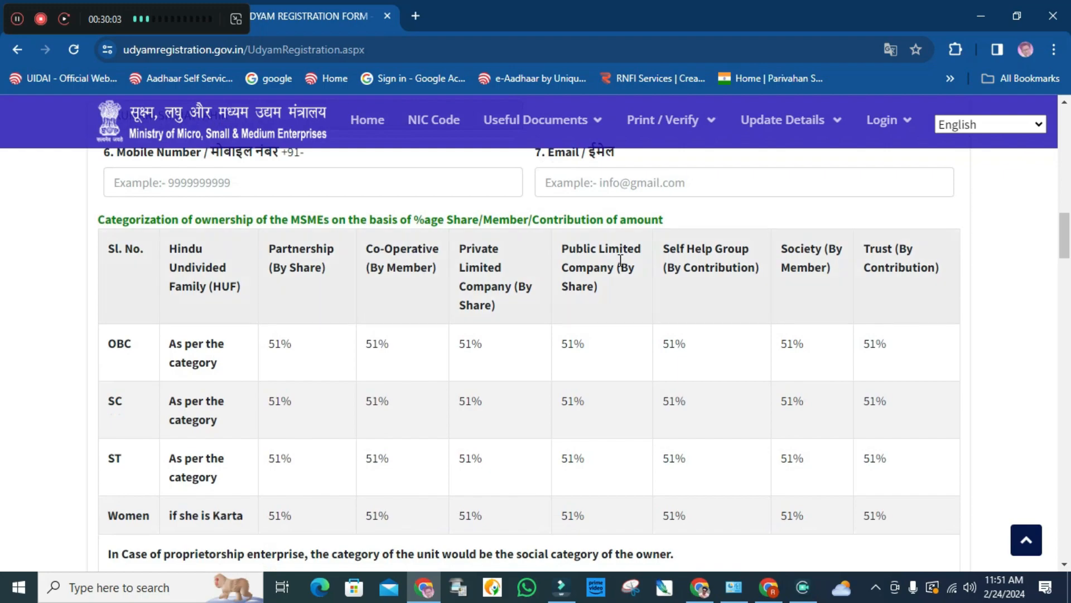
{"action": "scroll", "coordinate": [621, 260], "scroll_direction": "down", "scroll_amount": 1}
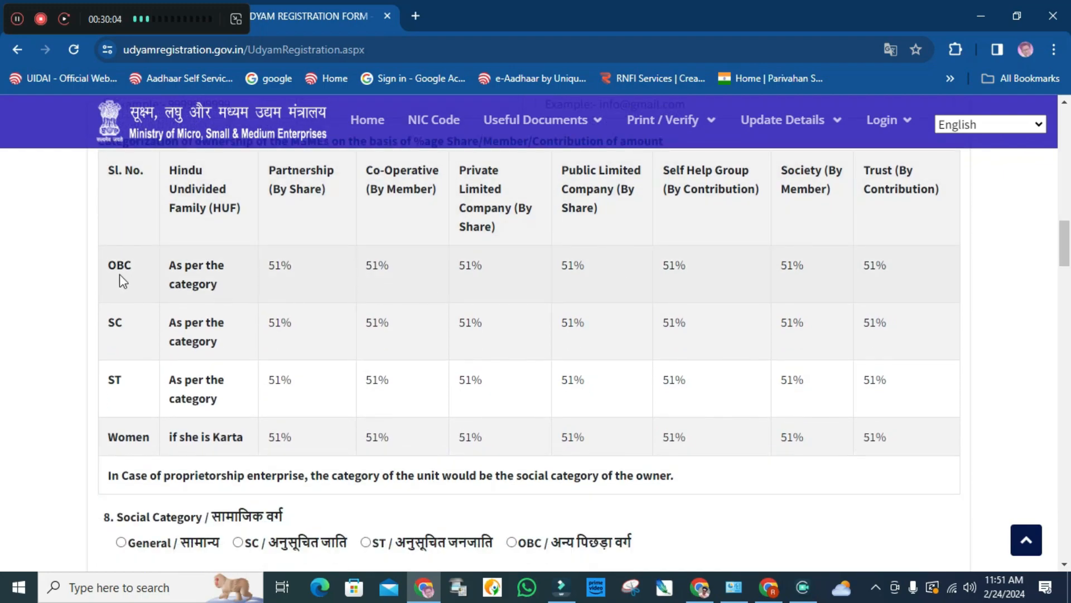
{"action": "scroll", "coordinate": [119, 277], "scroll_direction": "up", "scroll_amount": 1}
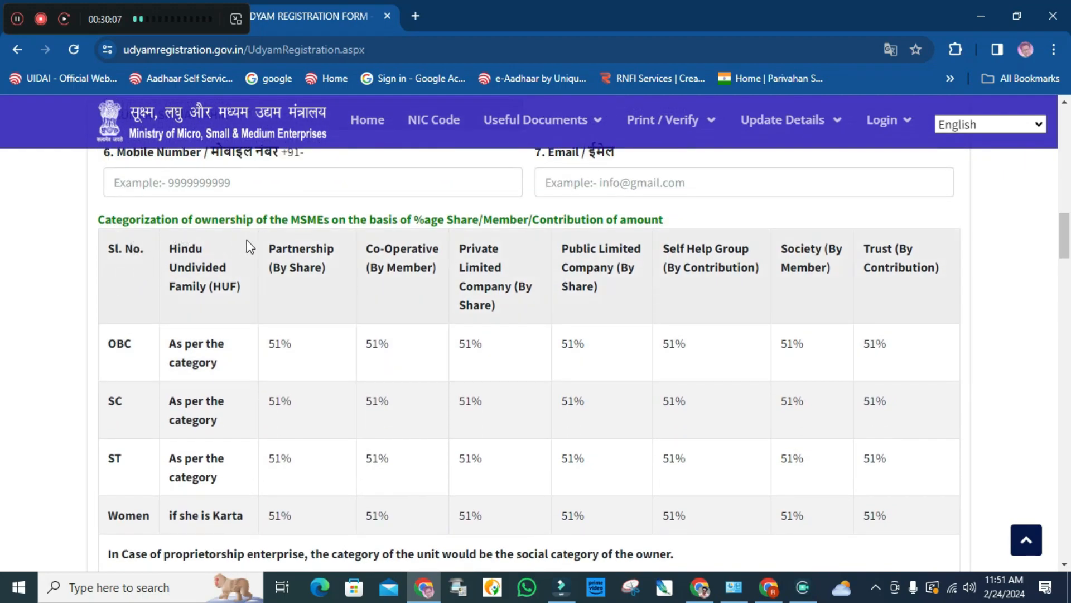
{"action": "scroll", "coordinate": [464, 241], "scroll_direction": "down", "scroll_amount": 1}
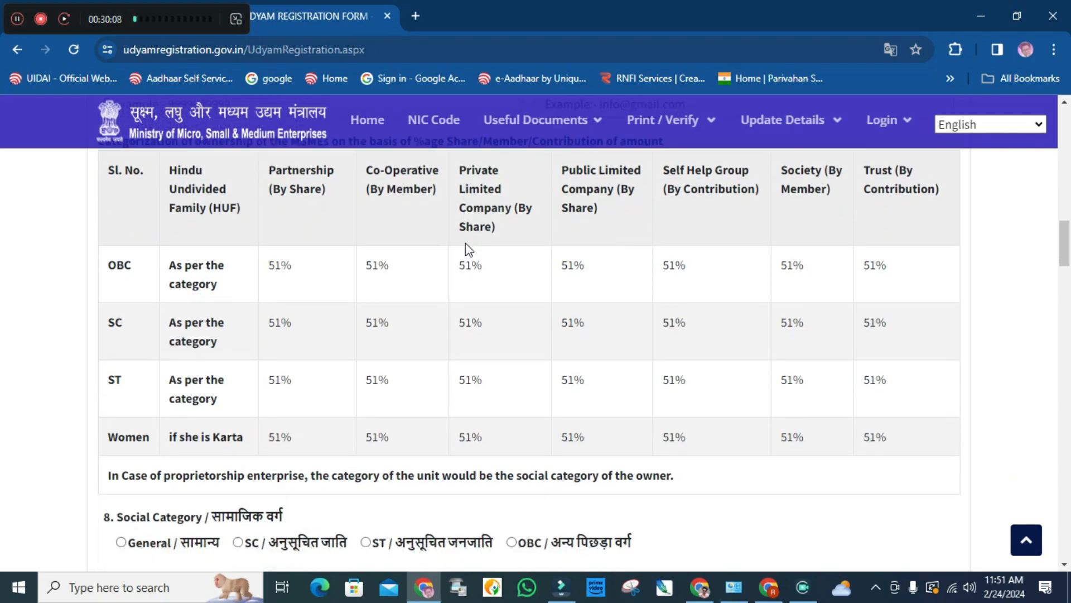
{"action": "scroll", "coordinate": [184, 393], "scroll_direction": "down", "scroll_amount": 2}
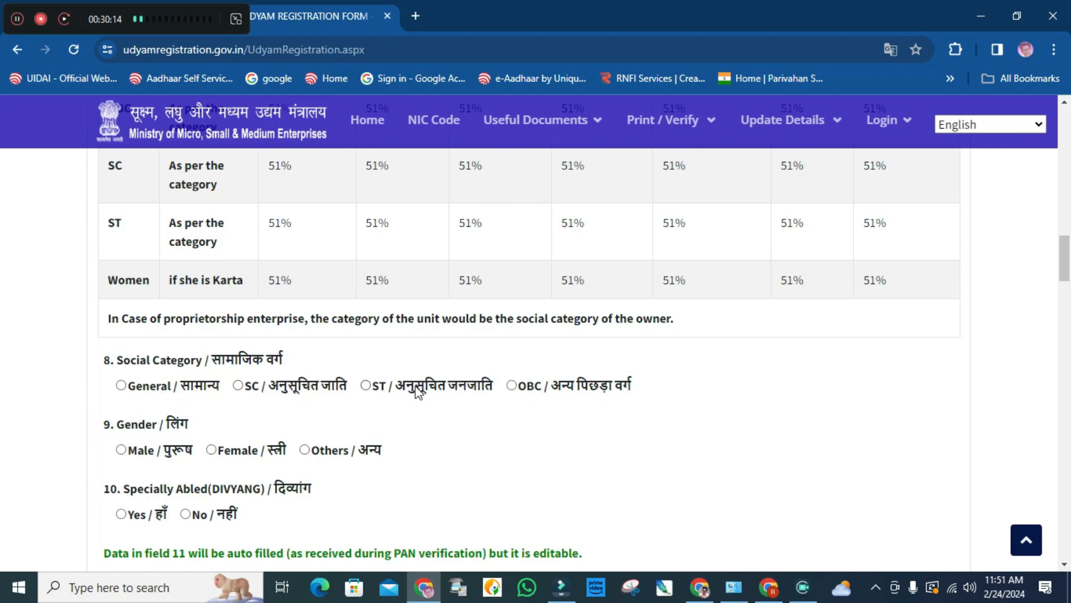
- Choose OBC, Female and not specially abled, and add unit ROSHNI VERIETY STORE
{"action": "left_click", "coordinate": [511, 385]}
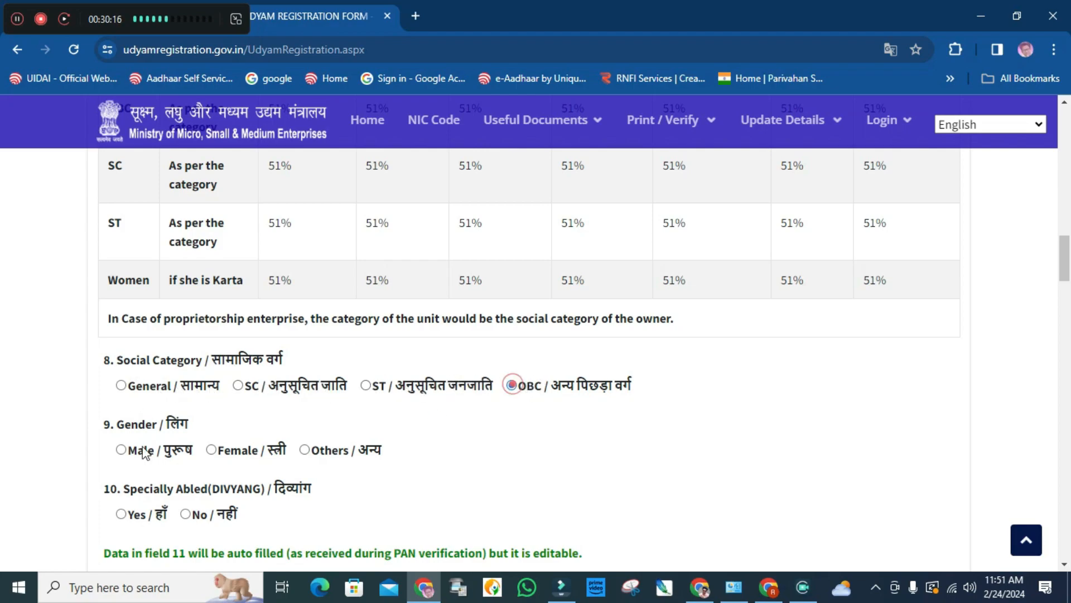
{"action": "scroll", "coordinate": [72, 457], "scroll_direction": "down", "scroll_amount": 1}
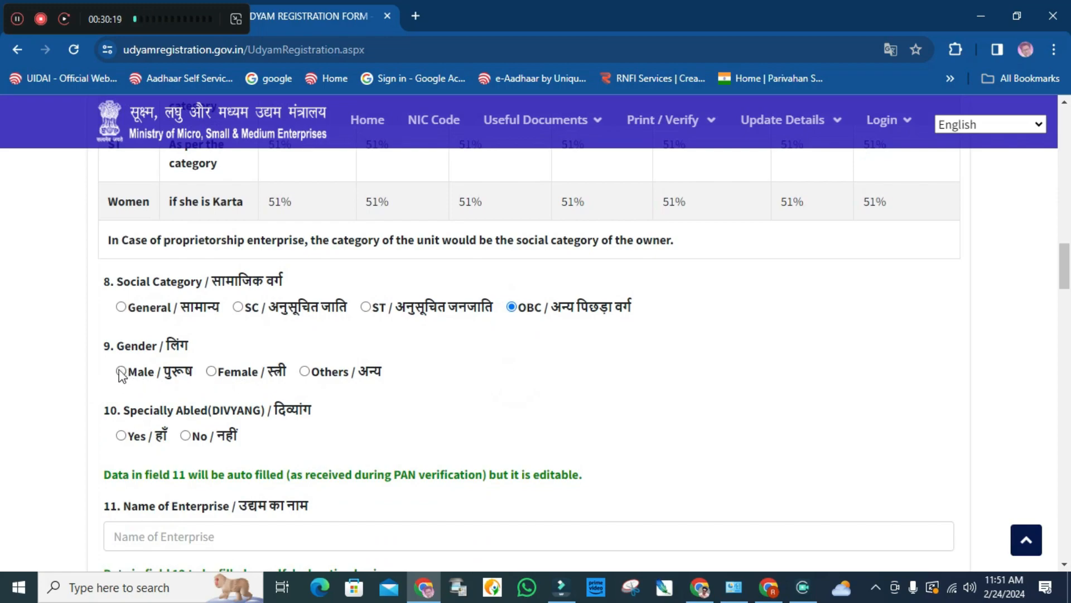
{"action": "scroll", "coordinate": [279, 379], "scroll_direction": "down", "scroll_amount": 1}
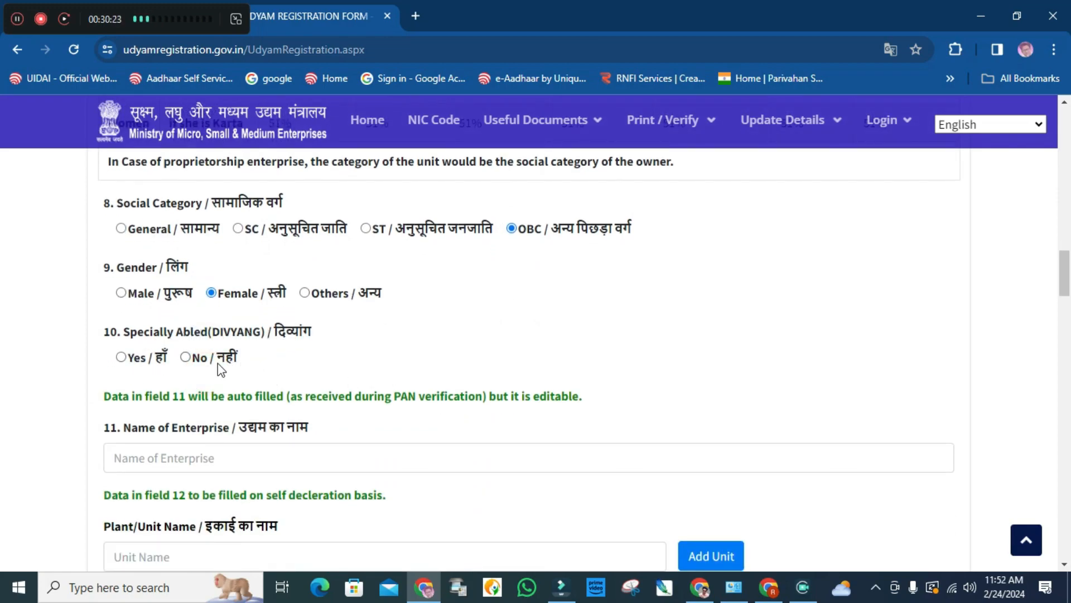
{"action": "left_click", "coordinate": [189, 359]}
{"action": "scroll", "coordinate": [361, 383], "scroll_direction": "down", "scroll_amount": 2}
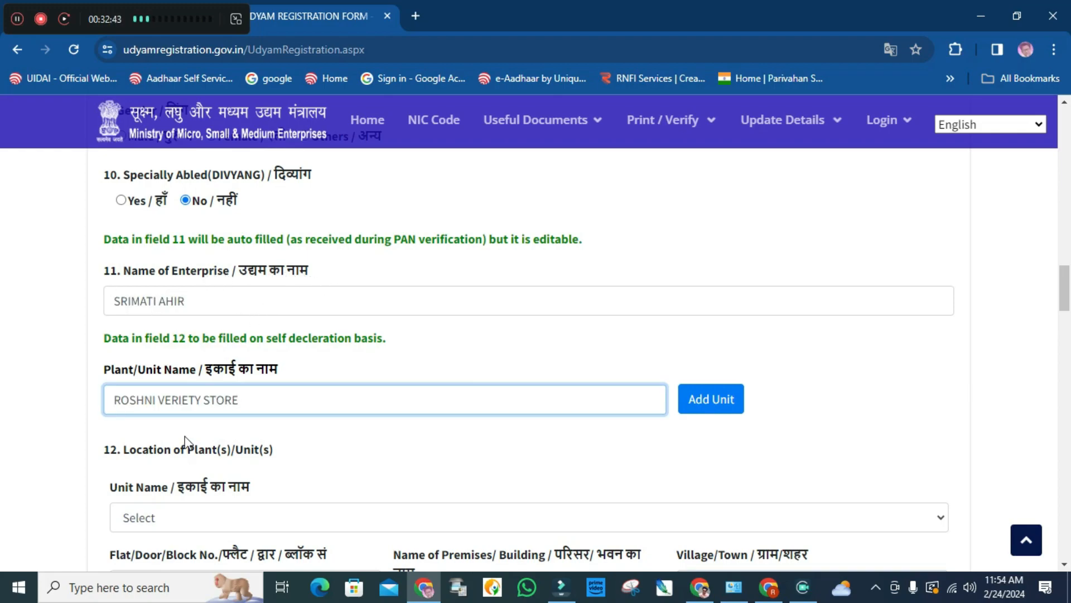
{"action": "left_click", "coordinate": [713, 399]}
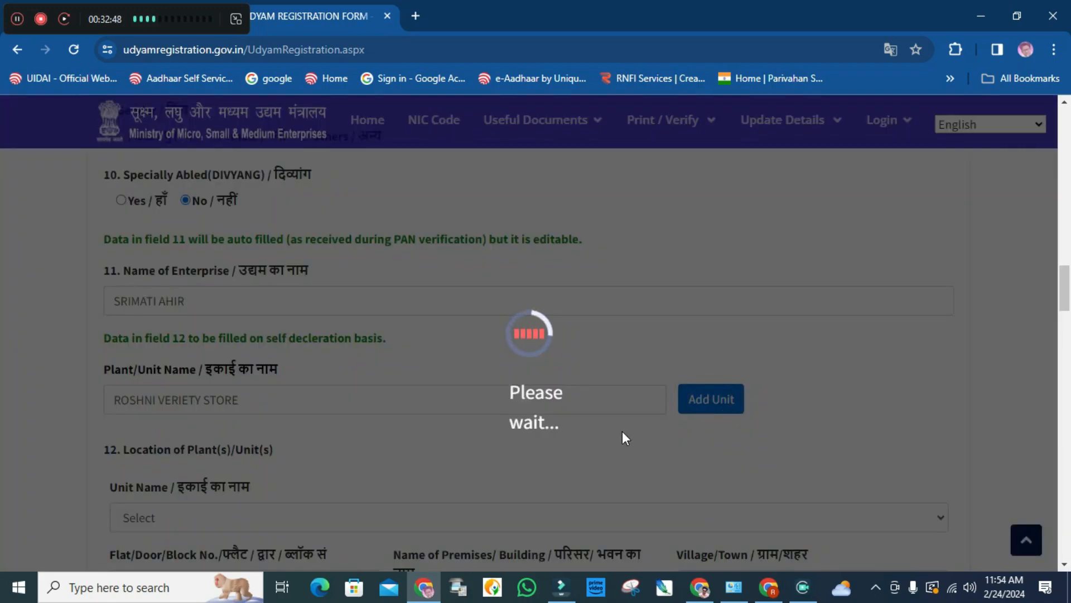
{"action": "left_click", "coordinate": [170, 516]}
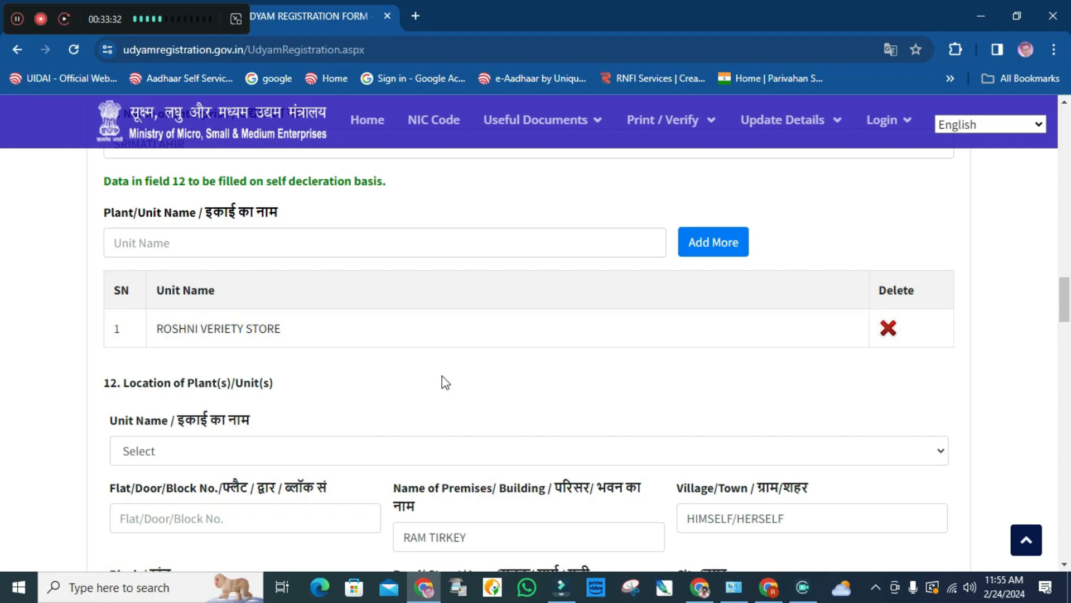
- Choose ROSHNI VERIETY STORE for the location and clear the autofilled premises name
{"action": "left_click", "coordinate": [202, 461]}
{"action": "left_click", "coordinate": [160, 491]}
{"action": "scroll", "coordinate": [287, 418], "scroll_direction": "down", "scroll_amount": 1}
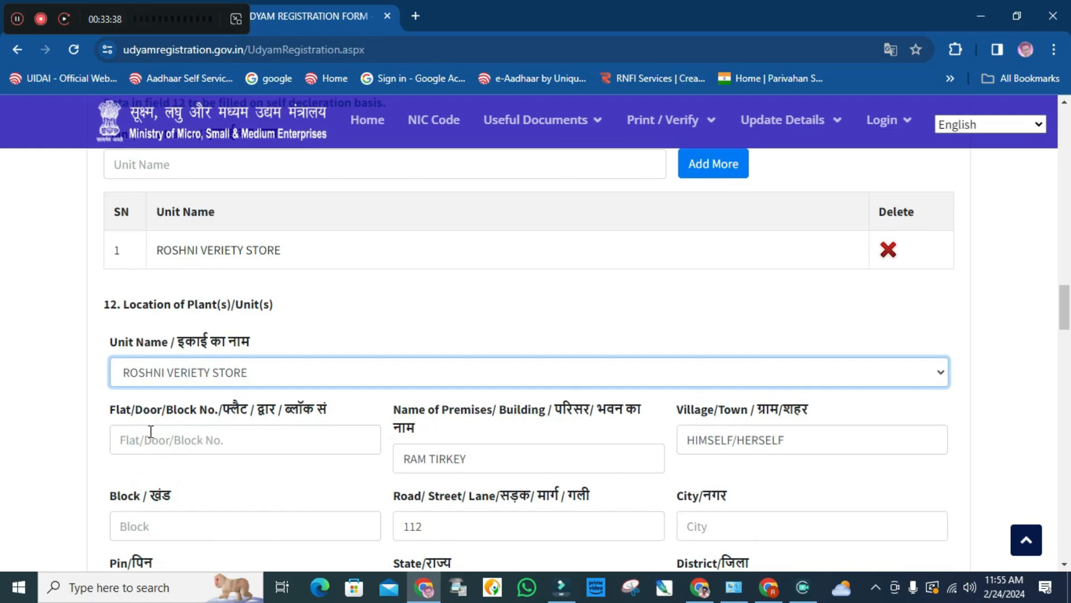
{"action": "scroll", "coordinate": [233, 431], "scroll_direction": "down", "scroll_amount": 1}
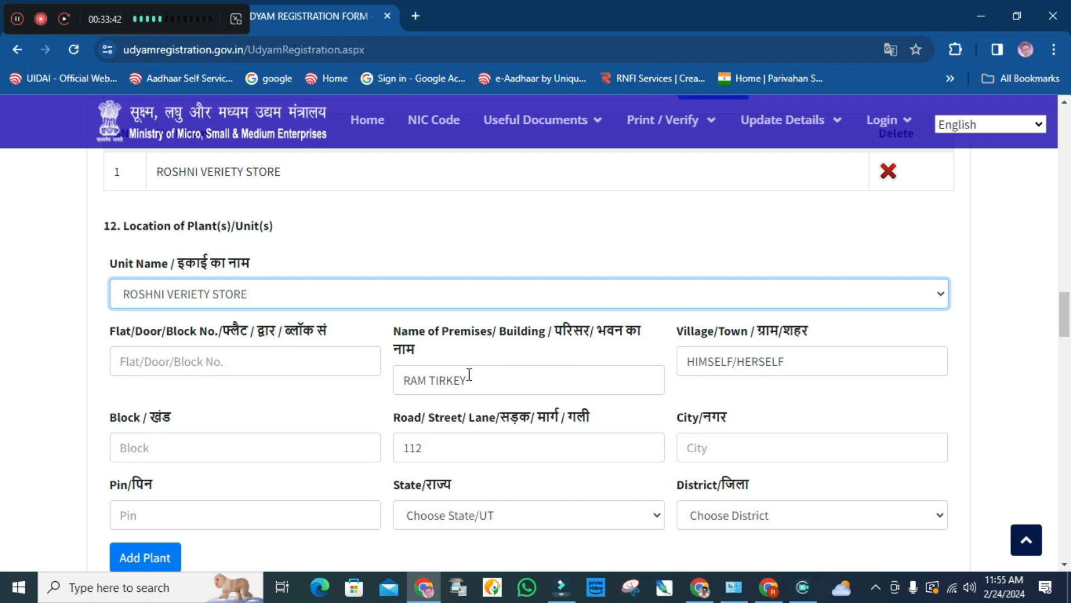
{"action": "left_click", "coordinate": [535, 381]}
{"action": "key", "text": "BackSpace"}
{"action": "key", "text": "BackSpace"}
{"action": "key", "text": "BackSpace"}
{"action": "key", "text": "BackSpace"}
{"action": "key", "text": "BackSpace"}
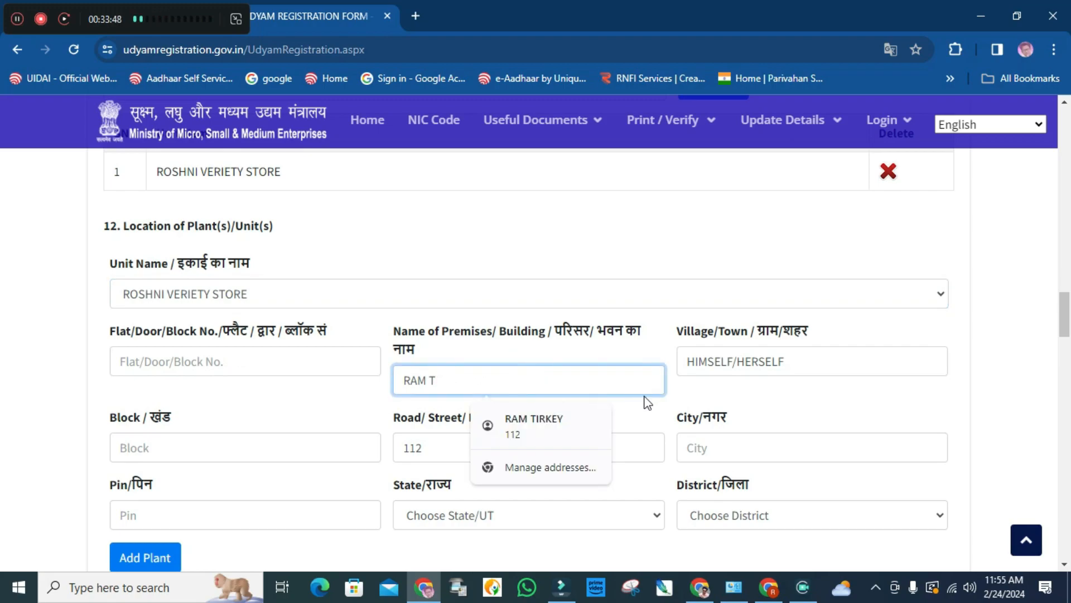
{"action": "key", "text": "BackSpace"}
{"action": "key", "text": "BackSpace"}
{"action": "key", "text": "BackSpace"}
{"action": "key", "text": "BackSpace"}
{"action": "key", "text": "BackSpace"}
{"action": "left_click", "coordinate": [746, 364]}
{"action": "left_click", "coordinate": [962, 313]}
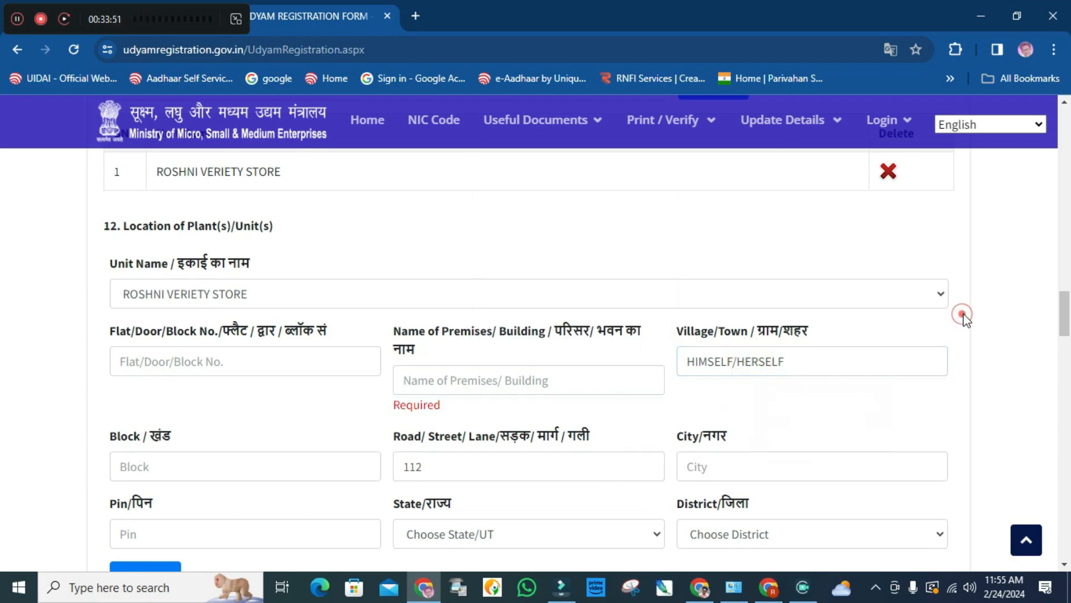
- Fill in the official address's Block, City, PIN, state and district
{"action": "left_click", "coordinate": [168, 461]}
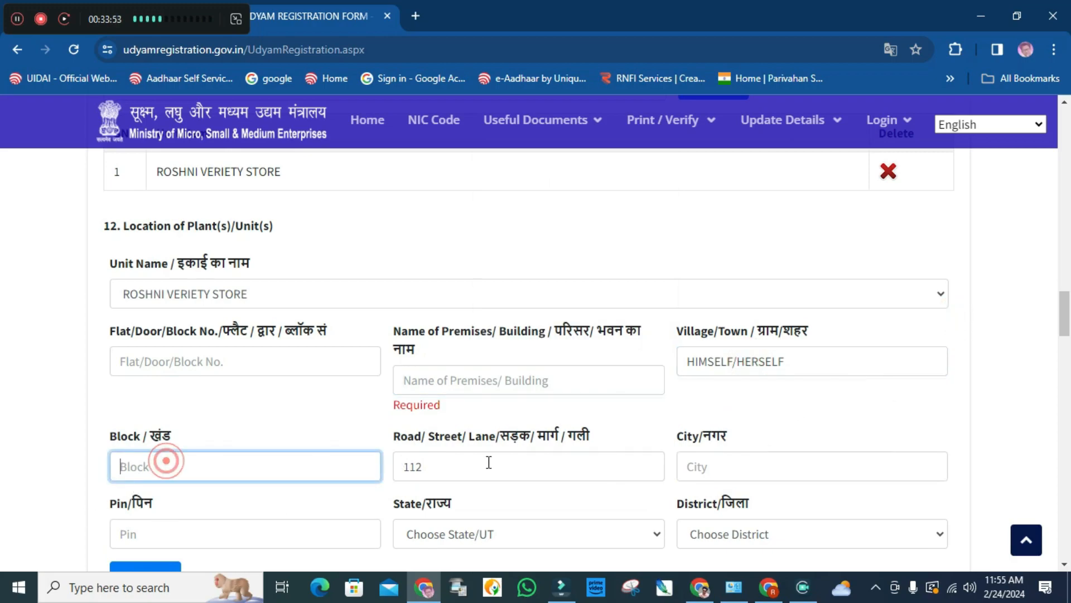
{"action": "left_click", "coordinate": [725, 468]}
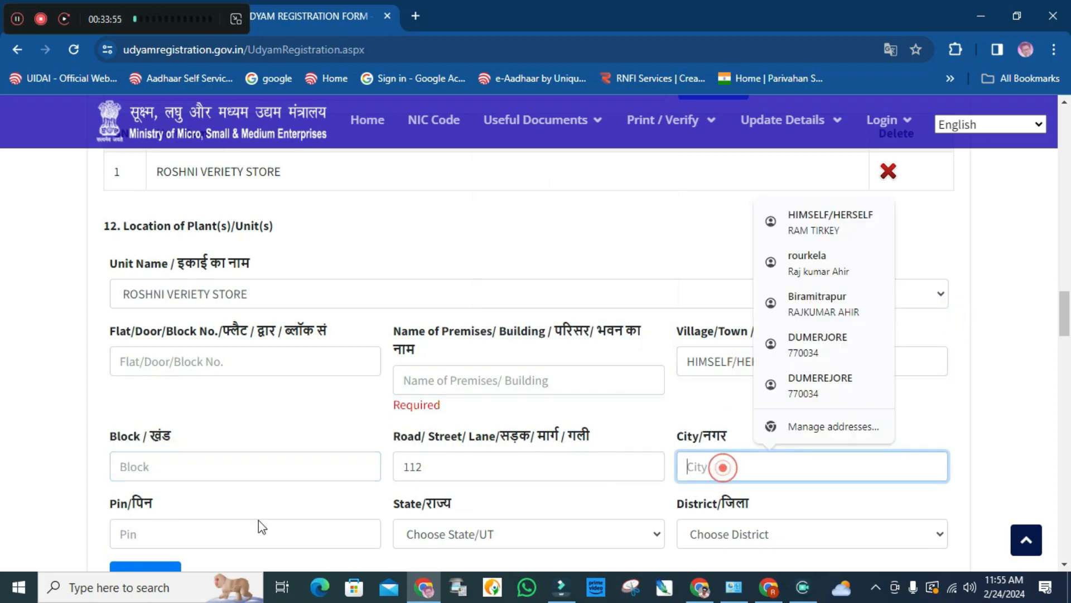
{"action": "scroll", "coordinate": [258, 524], "scroll_direction": "down", "scroll_amount": 1}
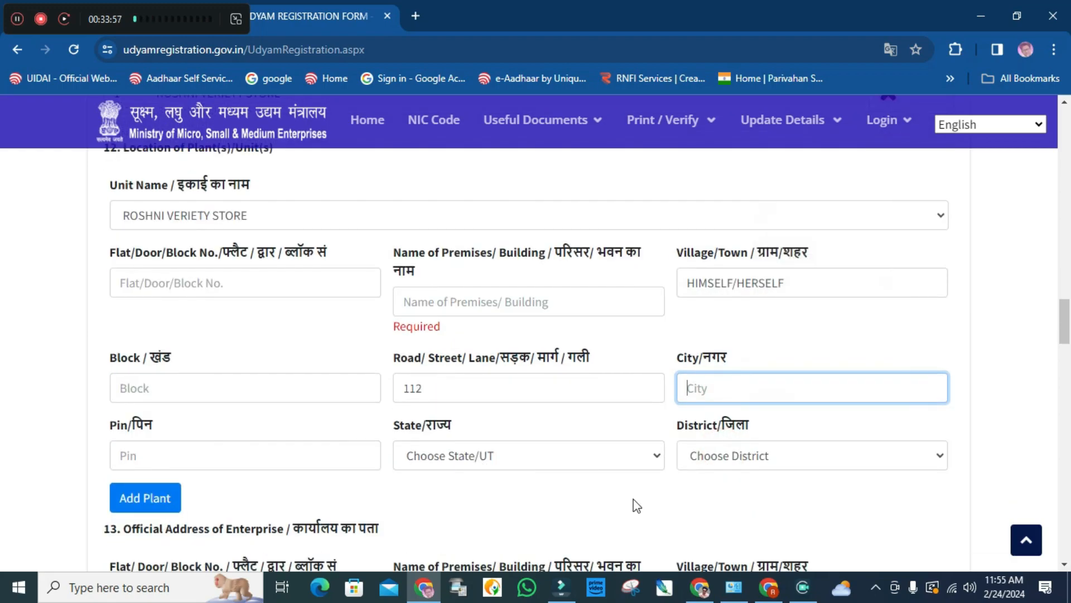
{"action": "scroll", "coordinate": [584, 489], "scroll_direction": "down", "scroll_amount": 1}
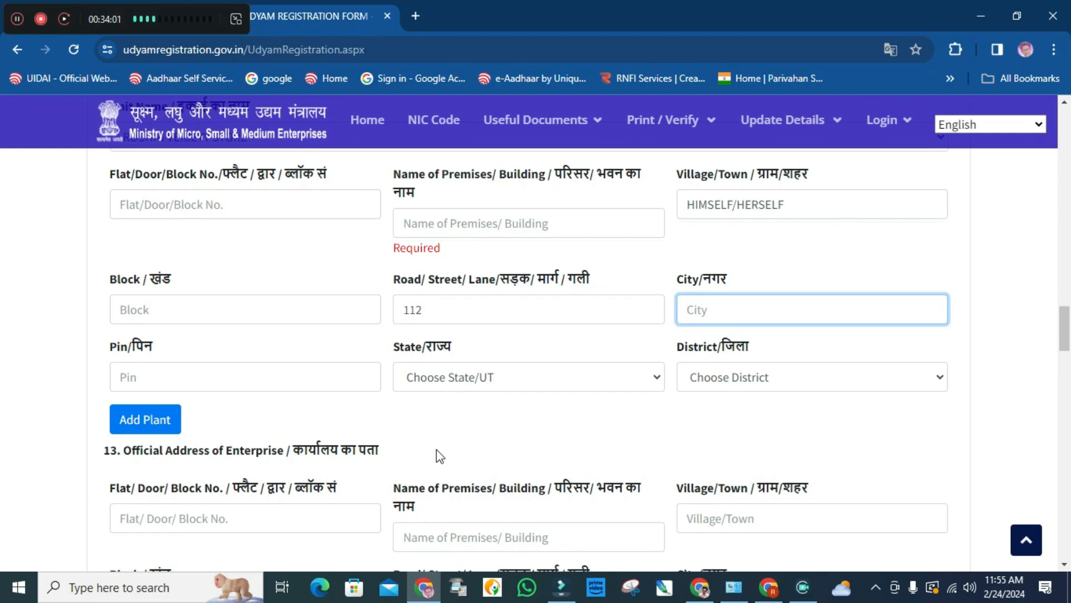
{"action": "scroll", "coordinate": [436, 450], "scroll_direction": "down", "scroll_amount": 3}
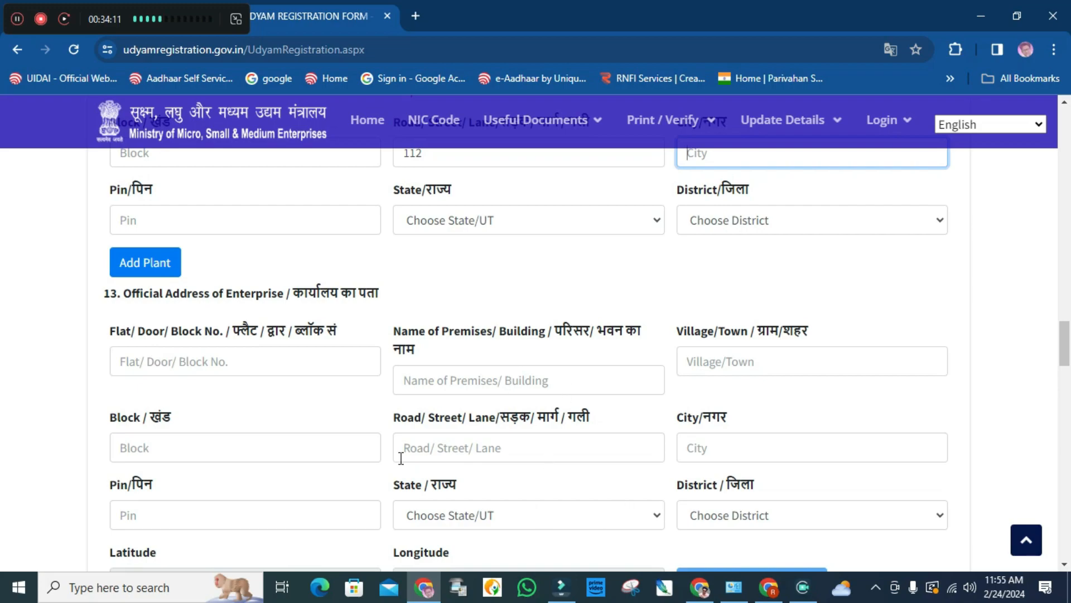
{"action": "scroll", "coordinate": [400, 458], "scroll_direction": "down", "scroll_amount": 3}
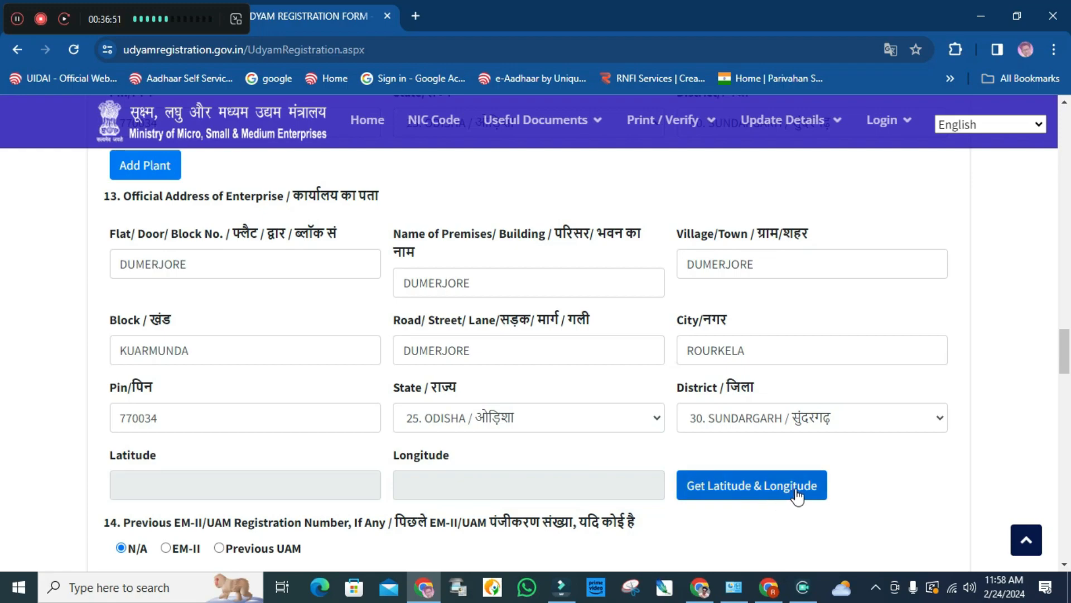
{"action": "left_click", "coordinate": [780, 496]}
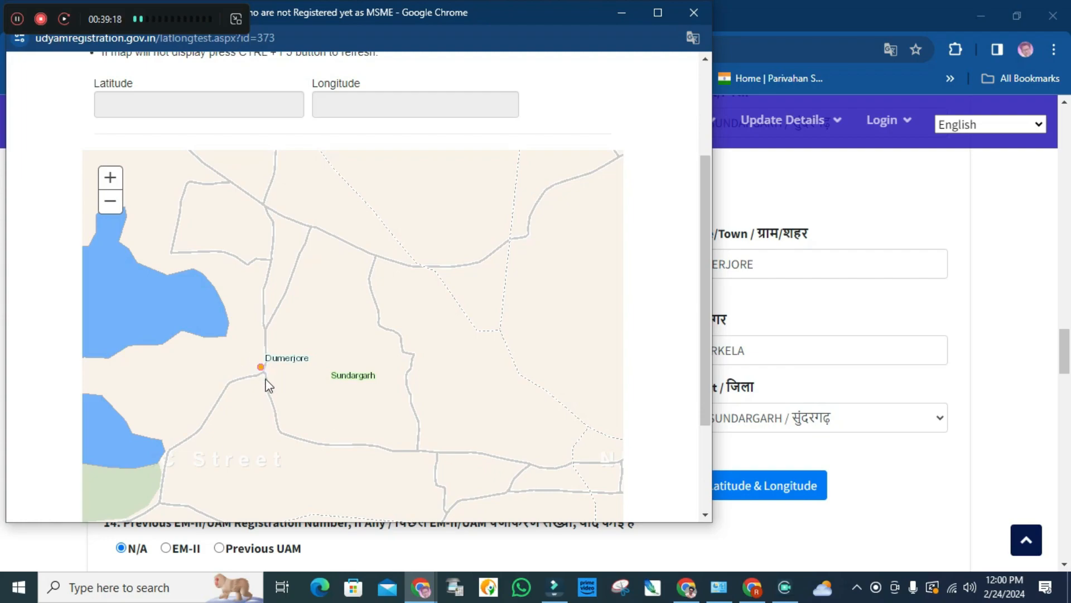
{"action": "left_click", "coordinate": [262, 370]}
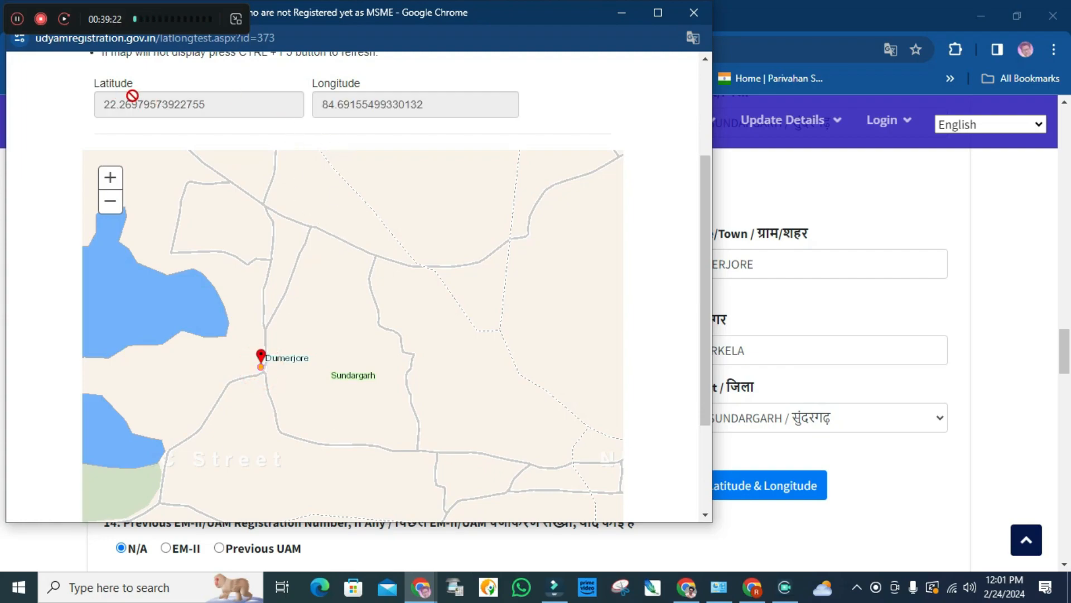
{"action": "scroll", "coordinate": [424, 94], "scroll_direction": "up", "scroll_amount": 3}
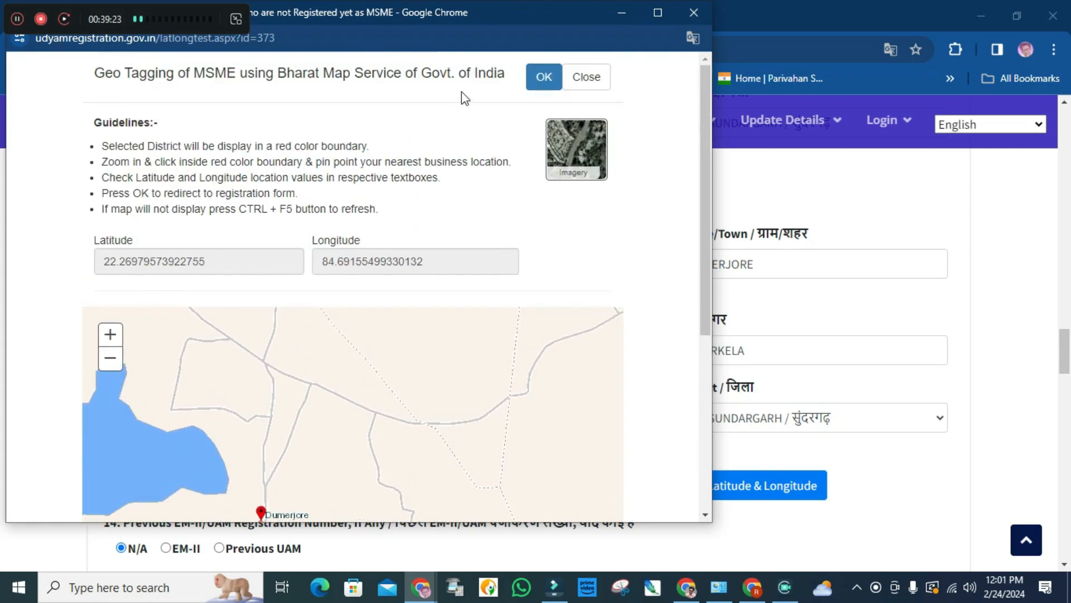
- Accept the geo-tagged coordinates back into the registration form
{"action": "left_click", "coordinate": [544, 77]}
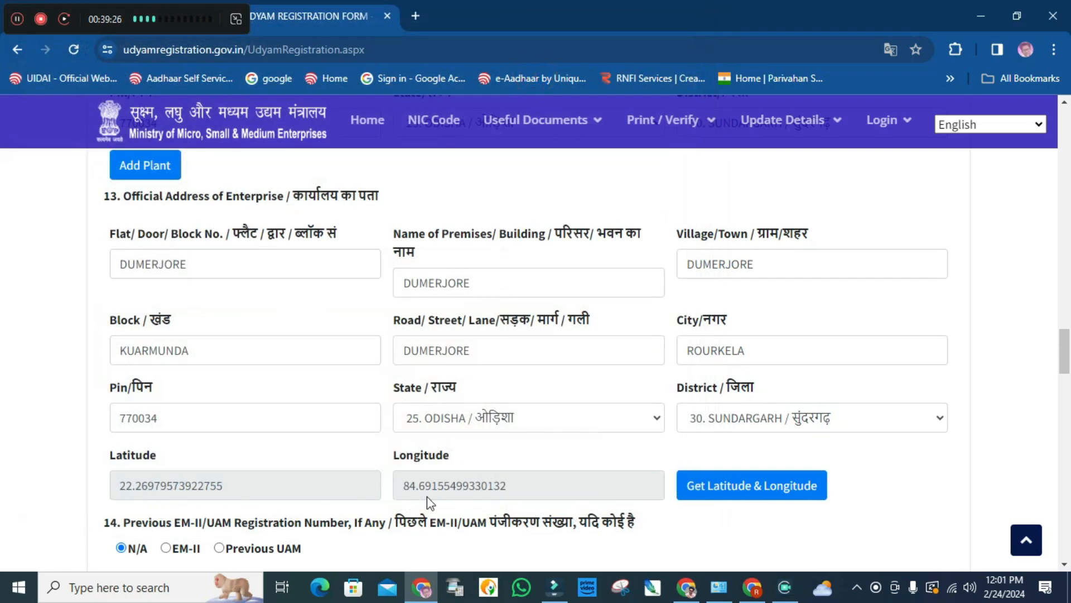
{"action": "scroll", "coordinate": [548, 483], "scroll_direction": "down", "scroll_amount": 3}
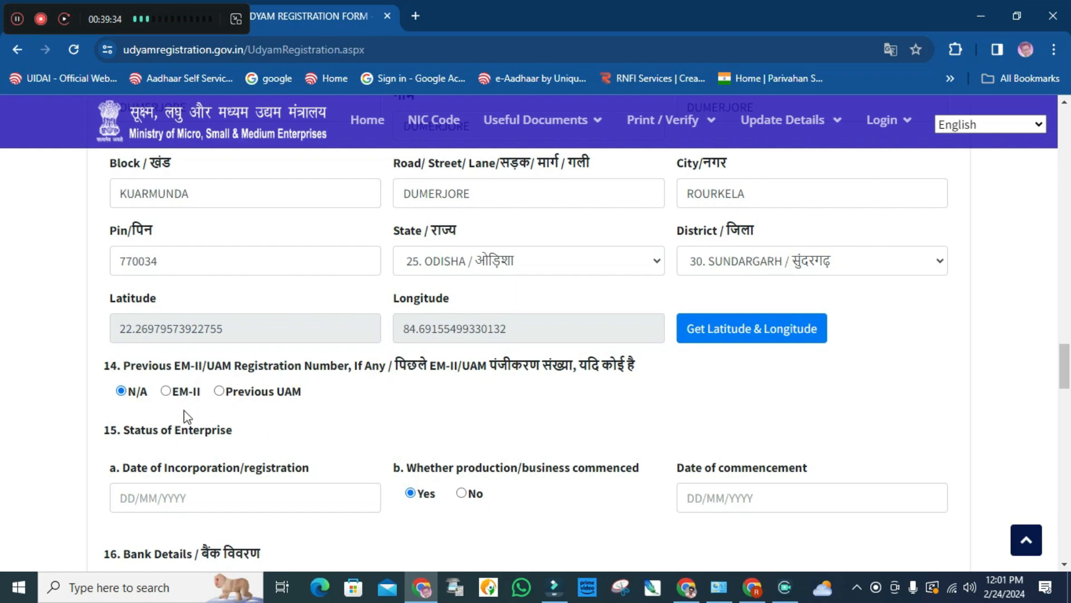
{"action": "scroll", "coordinate": [185, 414], "scroll_direction": "down", "scroll_amount": 2}
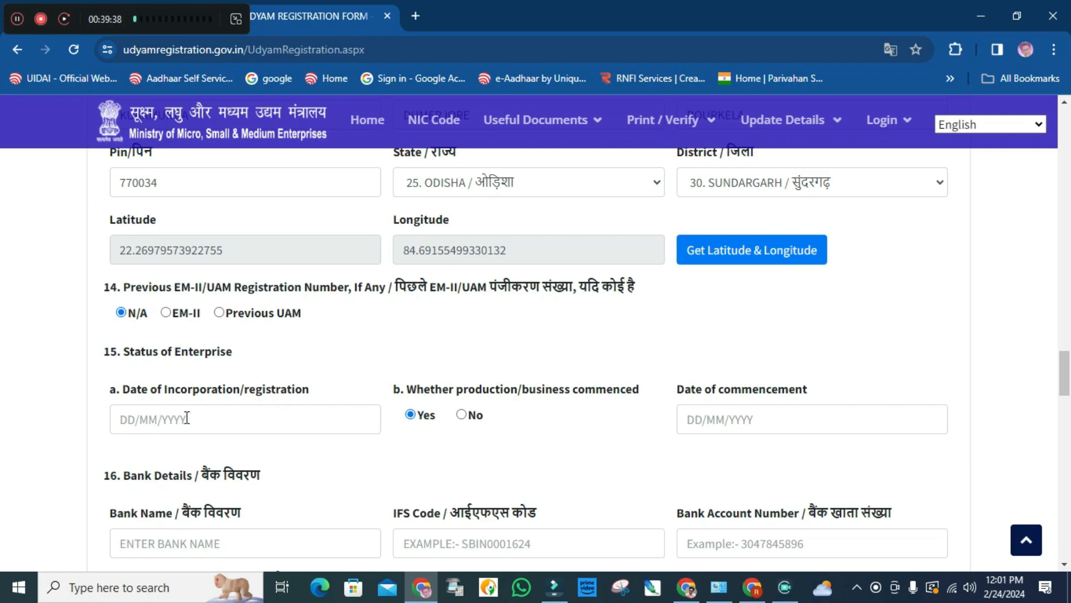
- Set incorporation date to 01/02/2022 and answer No to production commenced
{"action": "left_click", "coordinate": [168, 421]}
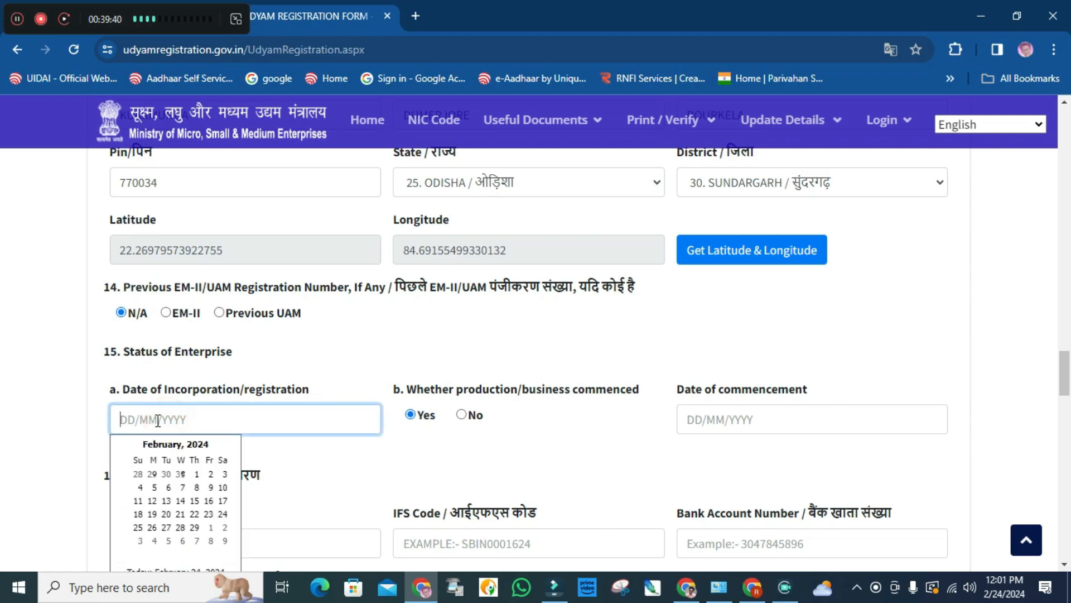
{"action": "left_click", "coordinate": [201, 446]}
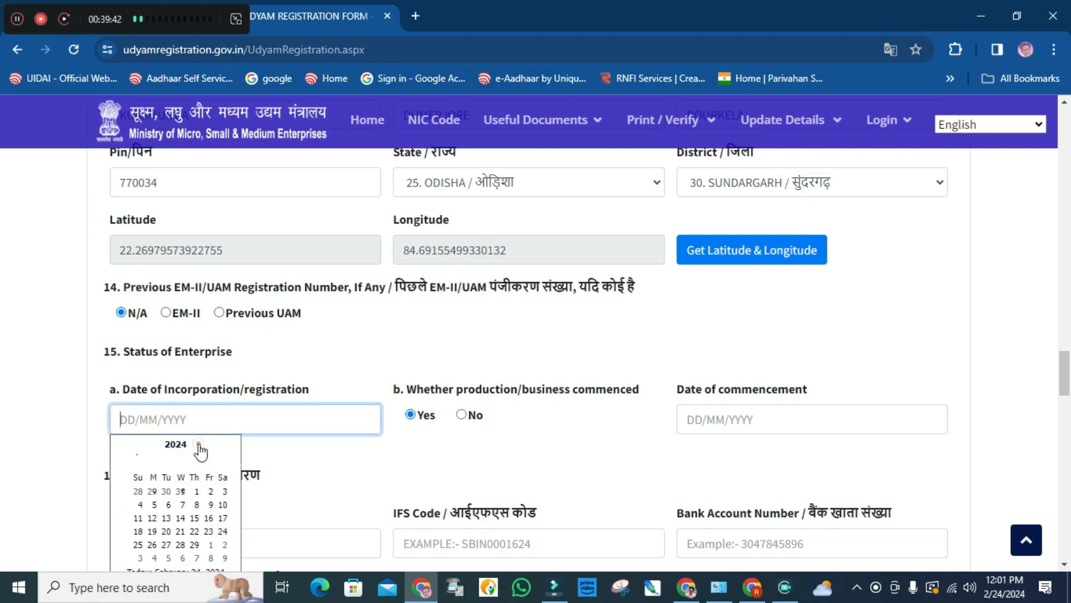
{"action": "left_click", "coordinate": [176, 445]}
{"action": "left_click", "coordinate": [225, 470]}
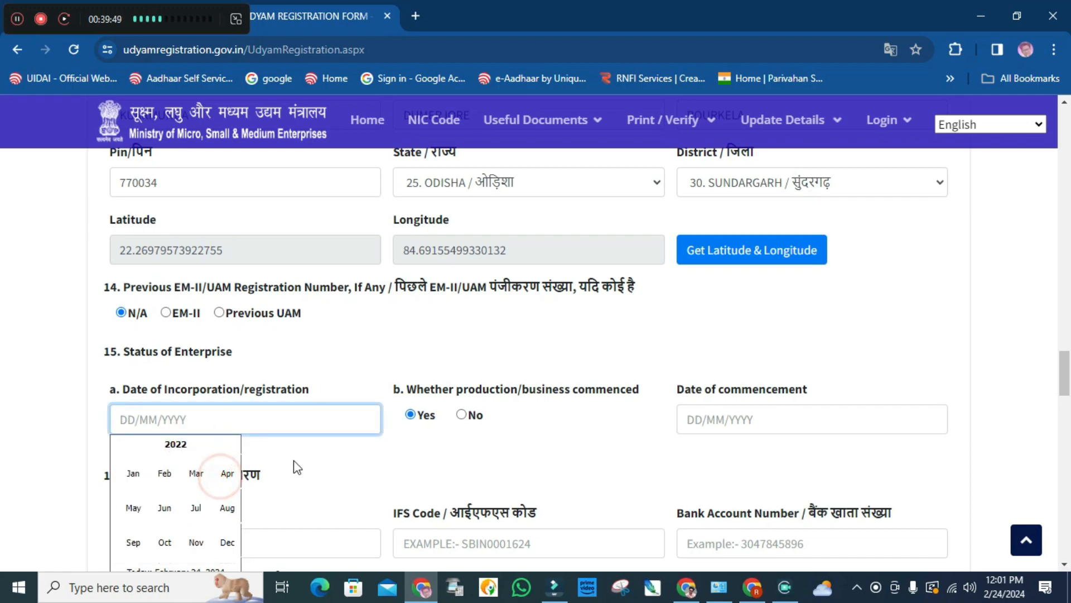
{"action": "left_click", "coordinate": [164, 473]}
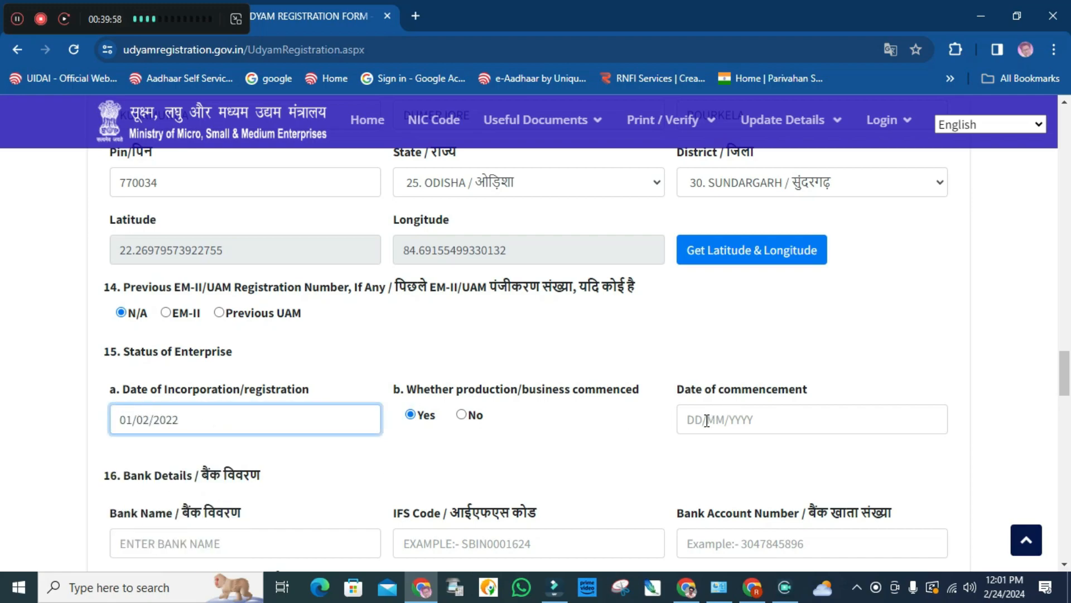
{"action": "left_click", "coordinate": [463, 416]}
{"action": "left_click", "coordinate": [462, 415]}
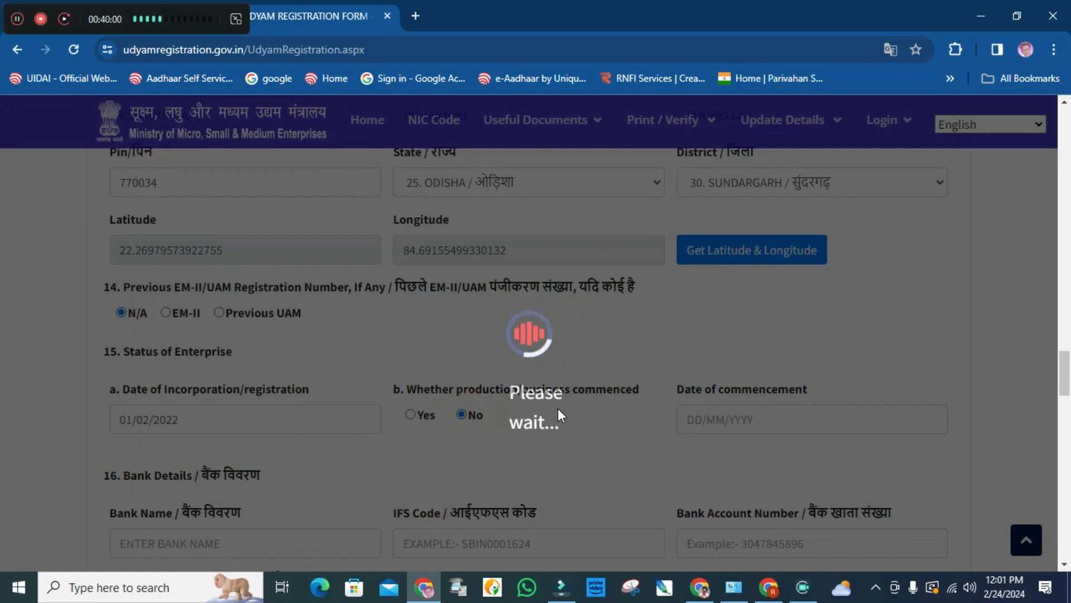
{"action": "scroll", "coordinate": [234, 435], "scroll_direction": "down", "scroll_amount": 1}
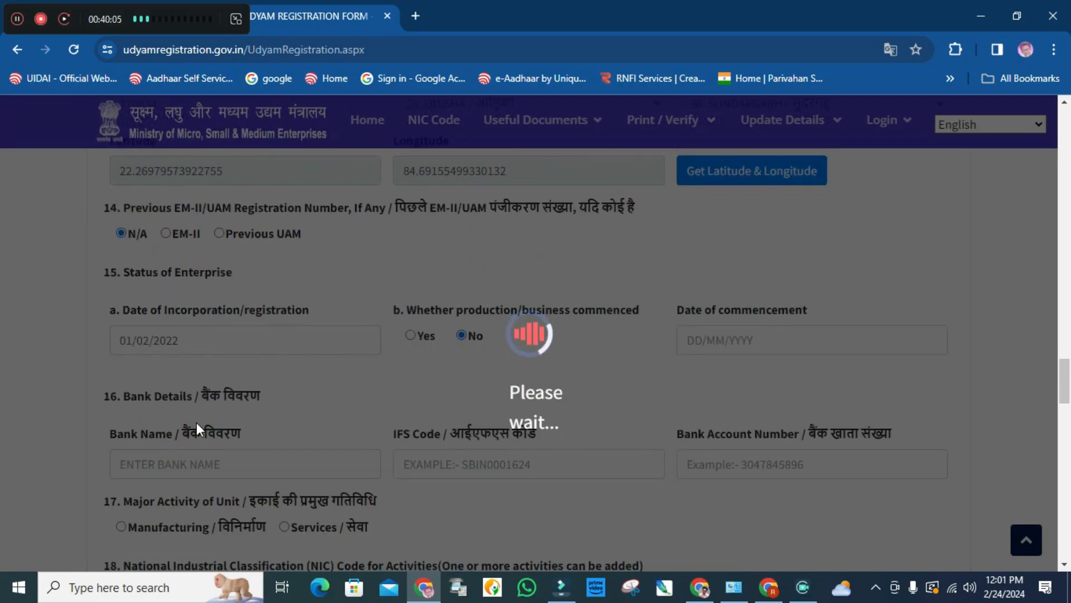
{"action": "scroll", "coordinate": [195, 423], "scroll_direction": "down", "scroll_amount": 1}
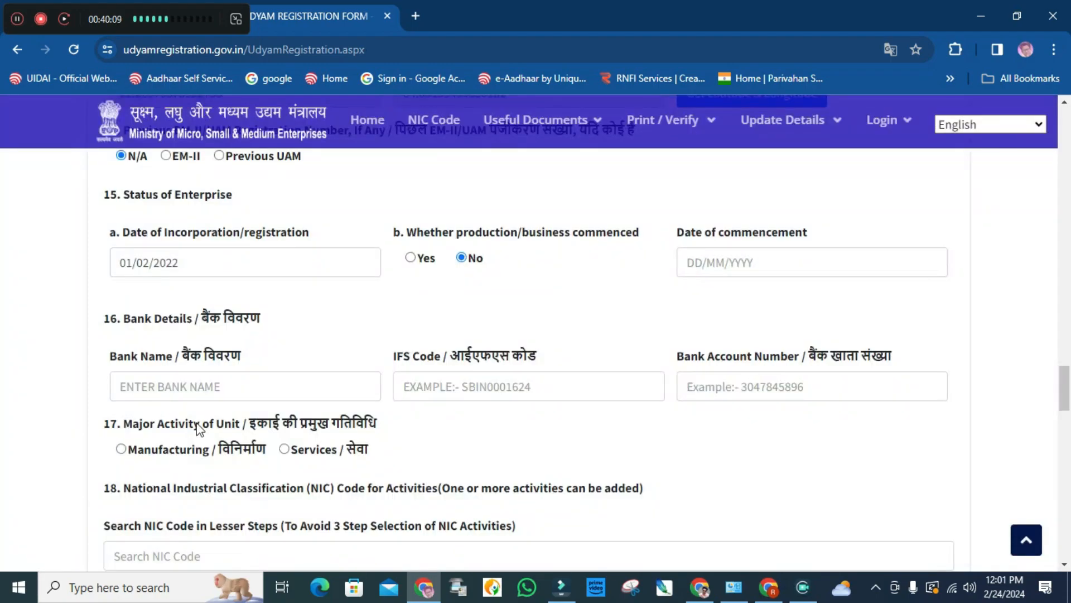
- Fill the bank name, IFS code and account number fields, and choose Services as major activity
{"action": "left_click", "coordinate": [193, 388]}
{"action": "left_click", "coordinate": [471, 386]}
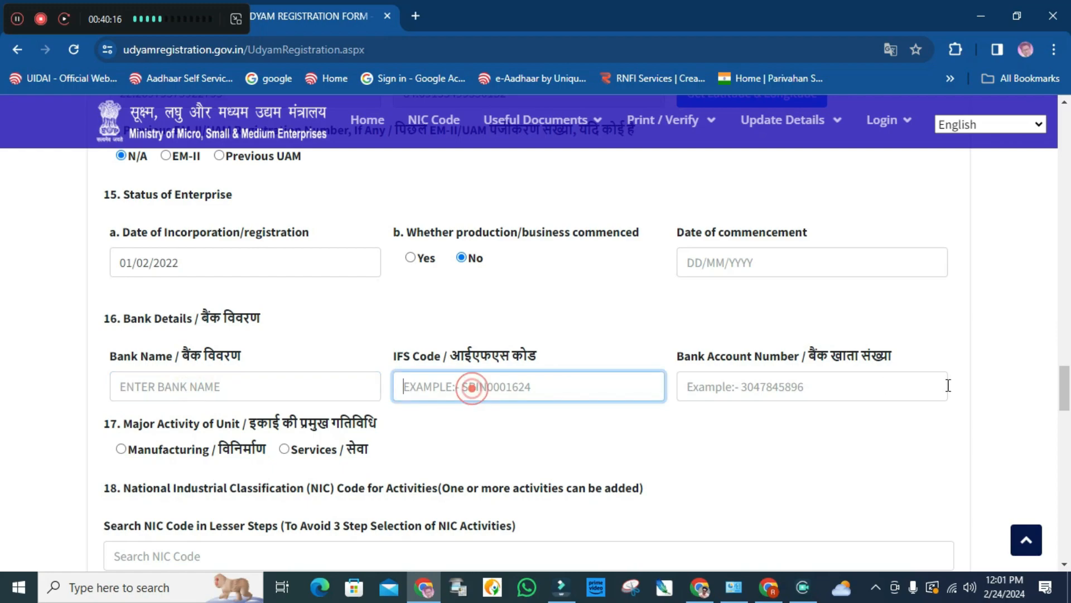
{"action": "left_click", "coordinate": [807, 391]}
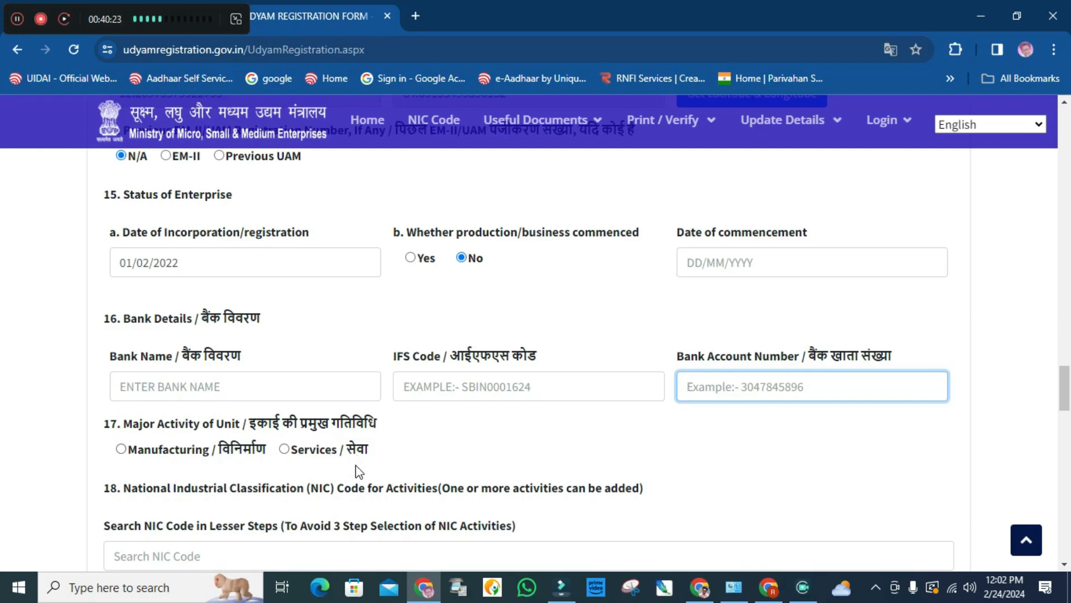
{"action": "scroll", "coordinate": [357, 472], "scroll_direction": "down", "scroll_amount": 1}
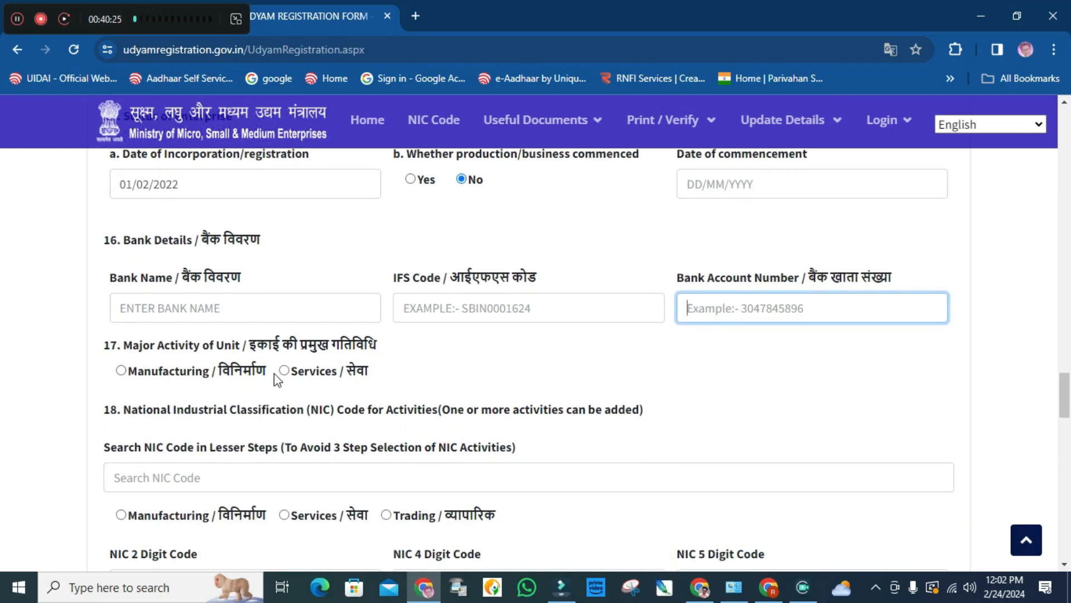
{"action": "left_click", "coordinate": [289, 373]}
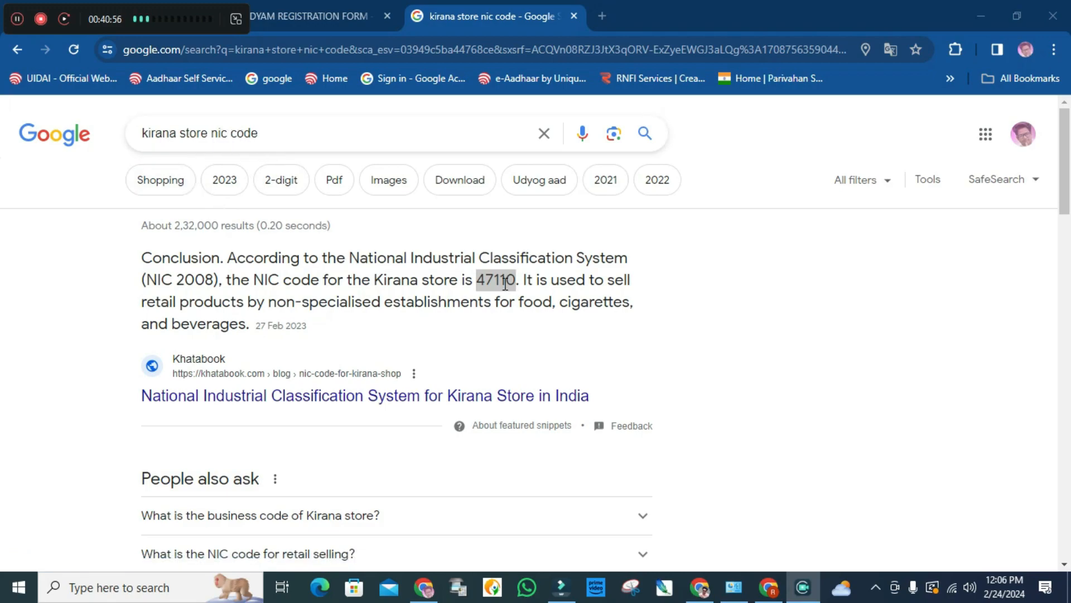
- Select NIC code 47110 in the Google result and return to the Udyam form
{"action": "left_click", "coordinate": [574, 324]}
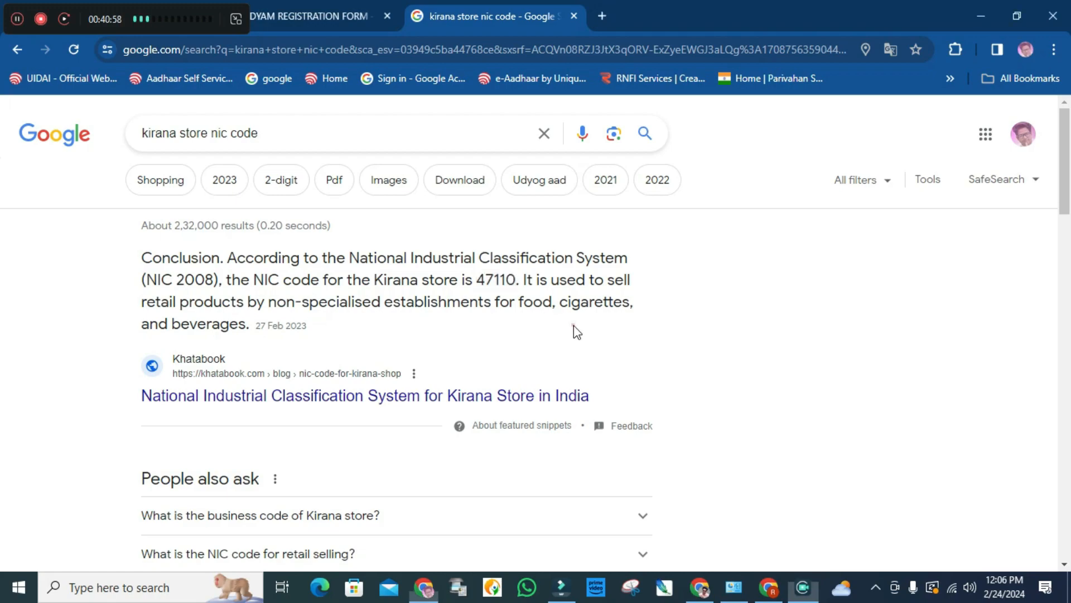
{"action": "double_click", "coordinate": [479, 277]}
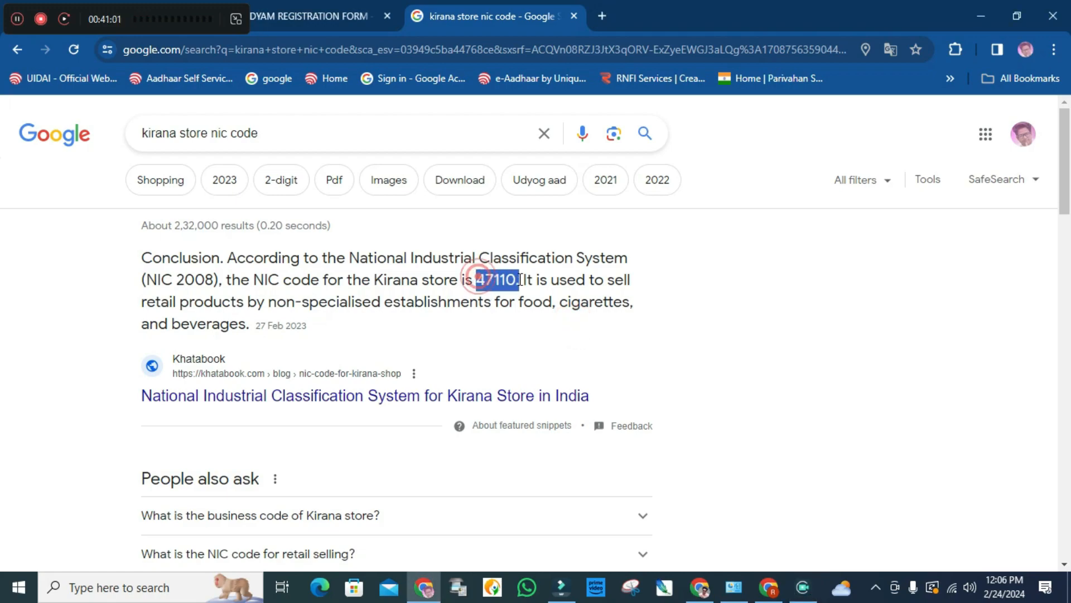
{"action": "left_click", "coordinate": [317, 13]}
{"action": "scroll", "coordinate": [243, 491], "scroll_direction": "down", "scroll_amount": 1}
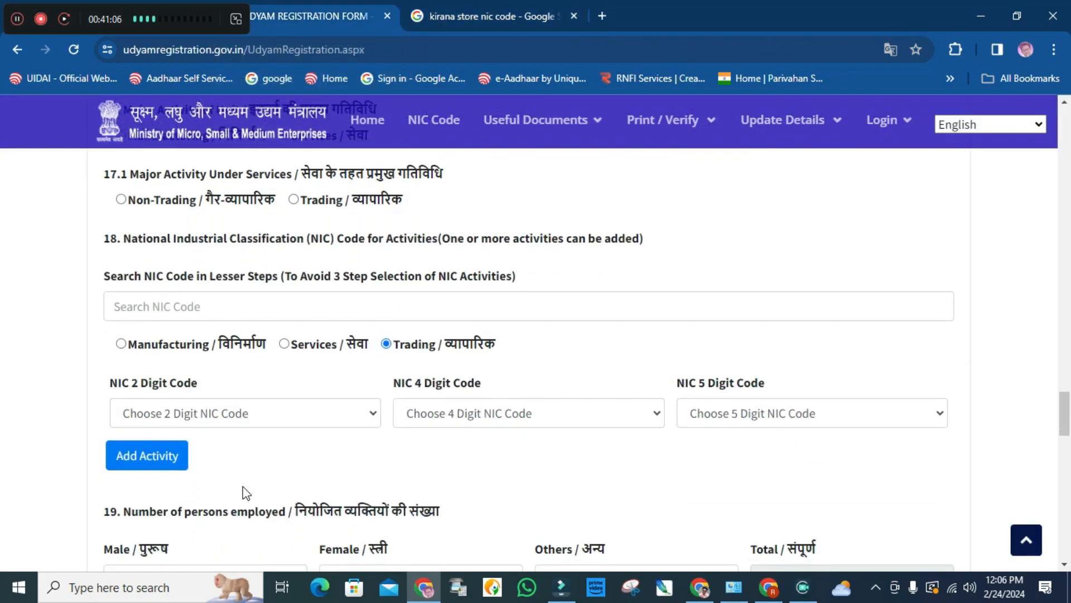
- Choose 47 Retail trade as the 2-digit NIC code after checking the code search results
{"action": "scroll", "coordinate": [234, 491], "scroll_direction": "up", "scroll_amount": 1}
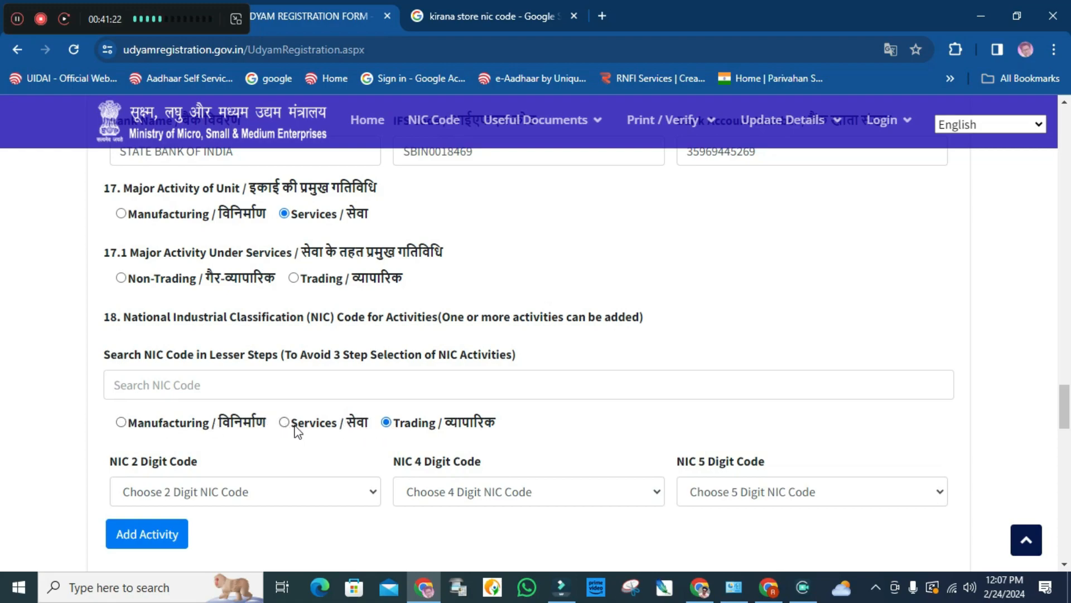
{"action": "left_click", "coordinate": [202, 491]}
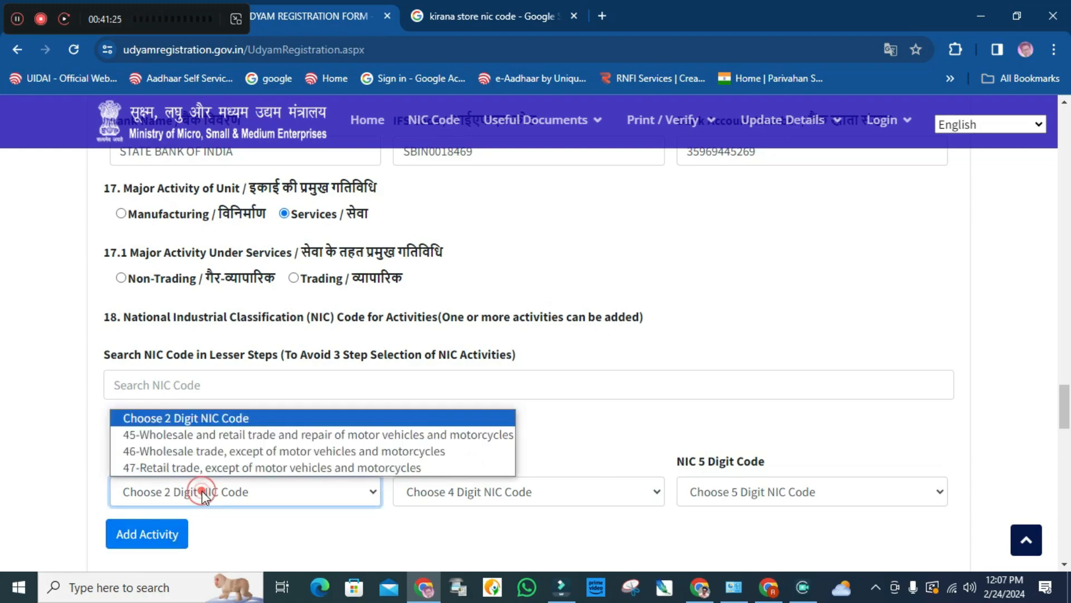
{"action": "left_click", "coordinate": [160, 469]}
{"action": "left_click", "coordinate": [450, 12]}
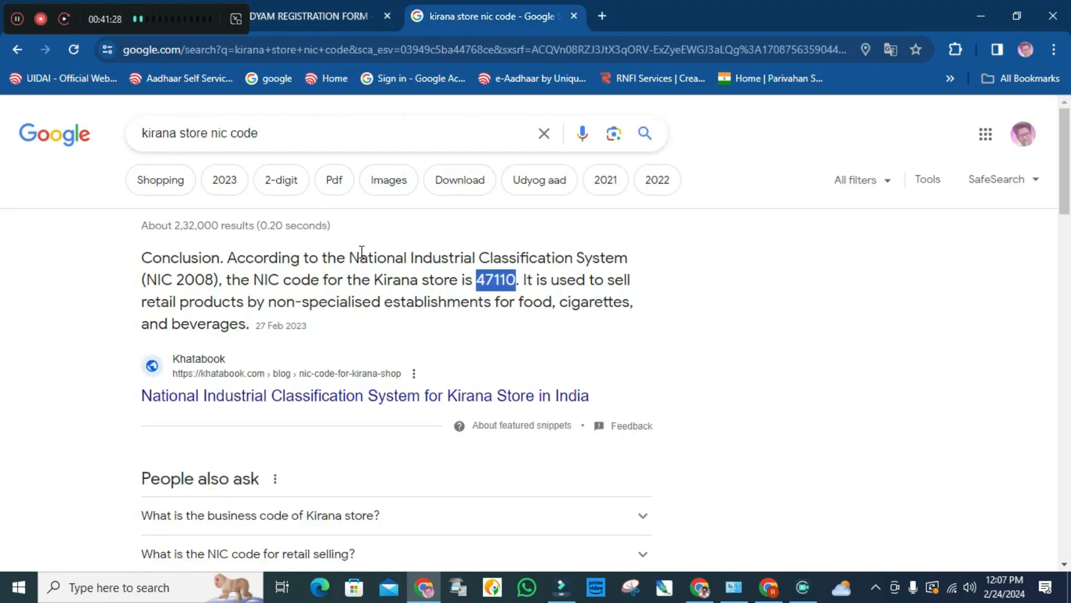
{"action": "left_click", "coordinate": [616, 366]}
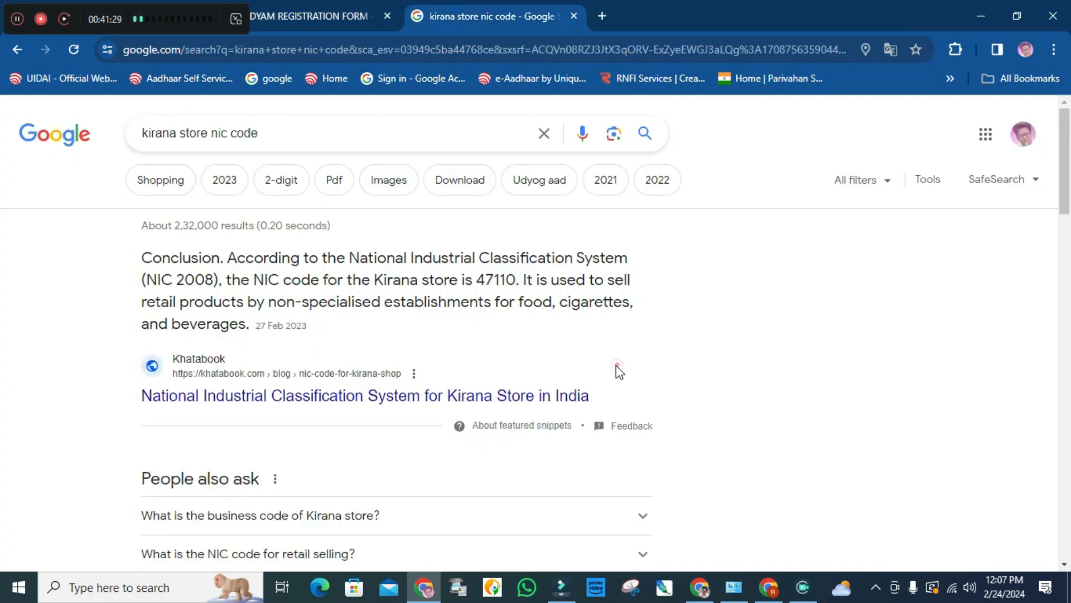
{"action": "left_click", "coordinate": [369, 14]}
{"action": "left_click", "coordinate": [338, 7]}
- Pick NIC codes 4711 and 47110 retail sale and add them as a Trading activity
{"action": "left_click", "coordinate": [477, 422]}
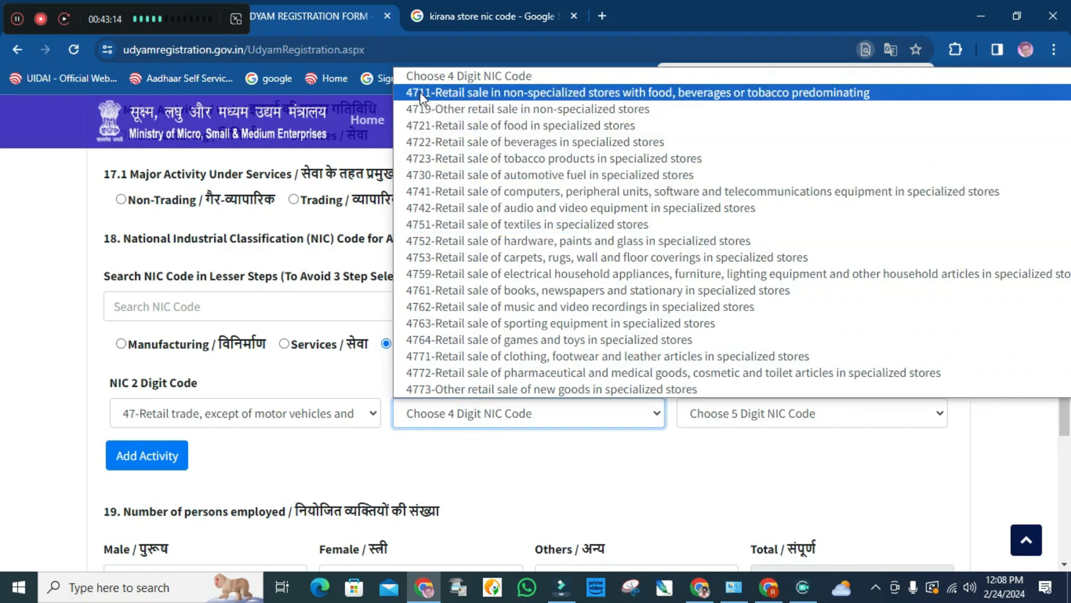
{"action": "left_click", "coordinate": [495, 96]}
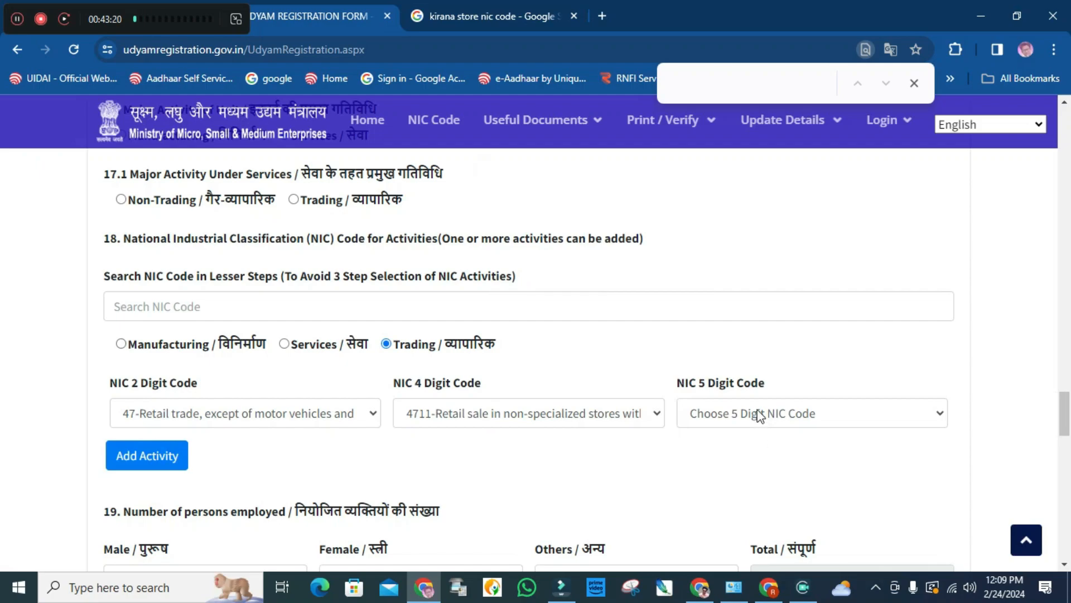
{"action": "left_click", "coordinate": [757, 413]}
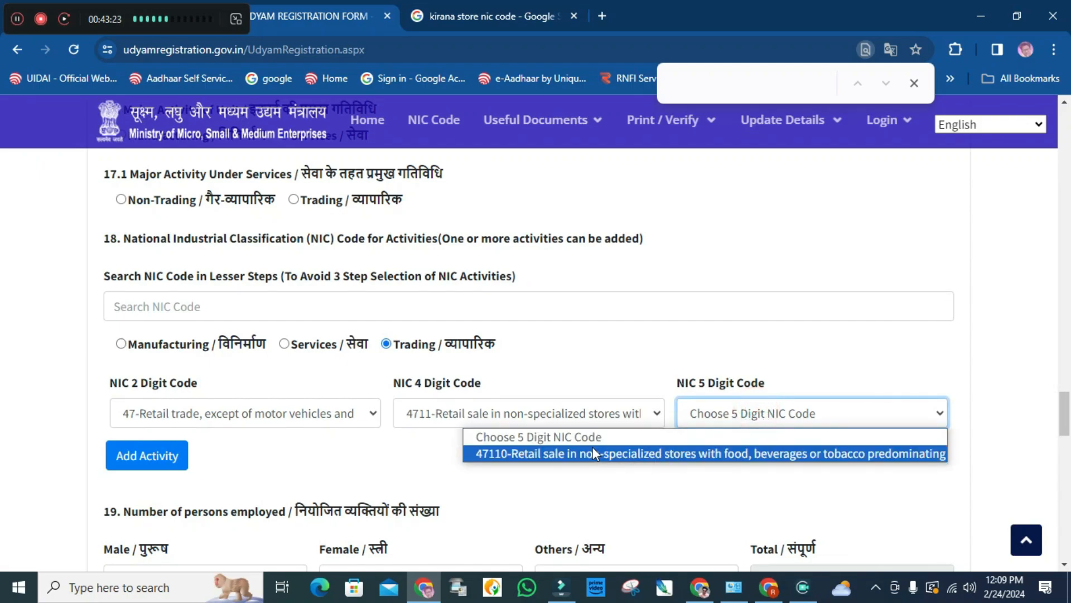
{"action": "left_click", "coordinate": [744, 453]}
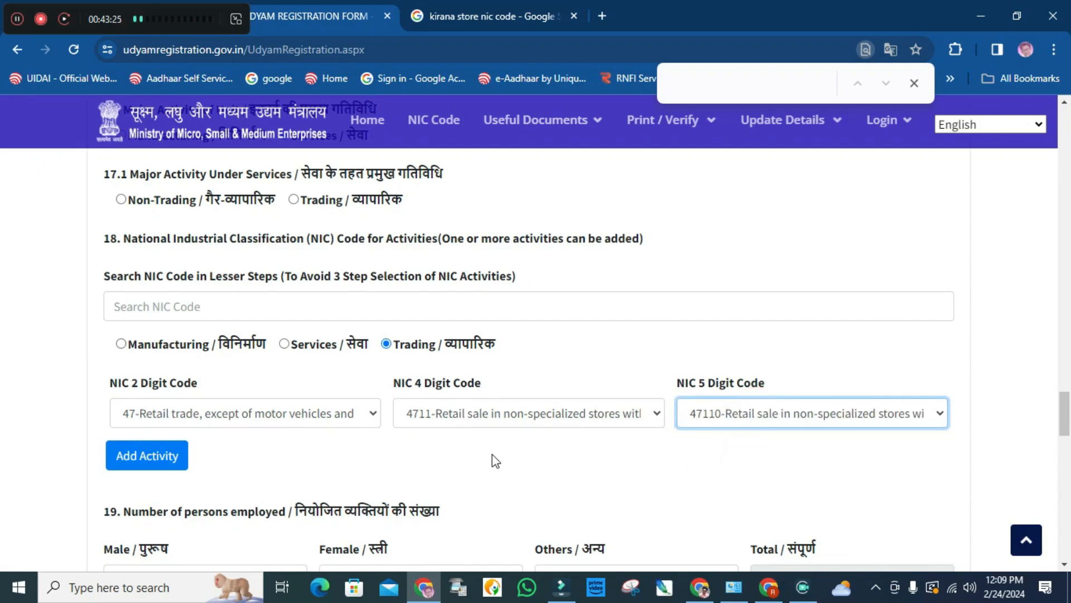
{"action": "scroll", "coordinate": [496, 461], "scroll_direction": "down", "scroll_amount": 1}
{"action": "left_click", "coordinate": [154, 377]}
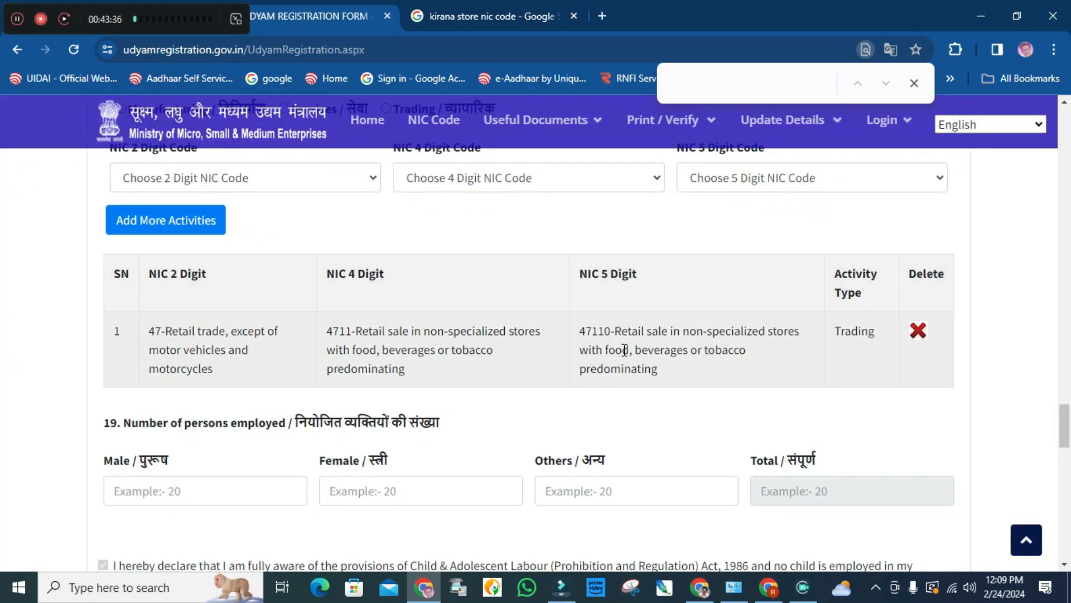
- Enter persons employed as 0 male, 1 female and 0 others, for a total of 1
{"action": "scroll", "coordinate": [598, 364], "scroll_direction": "down", "scroll_amount": 1}
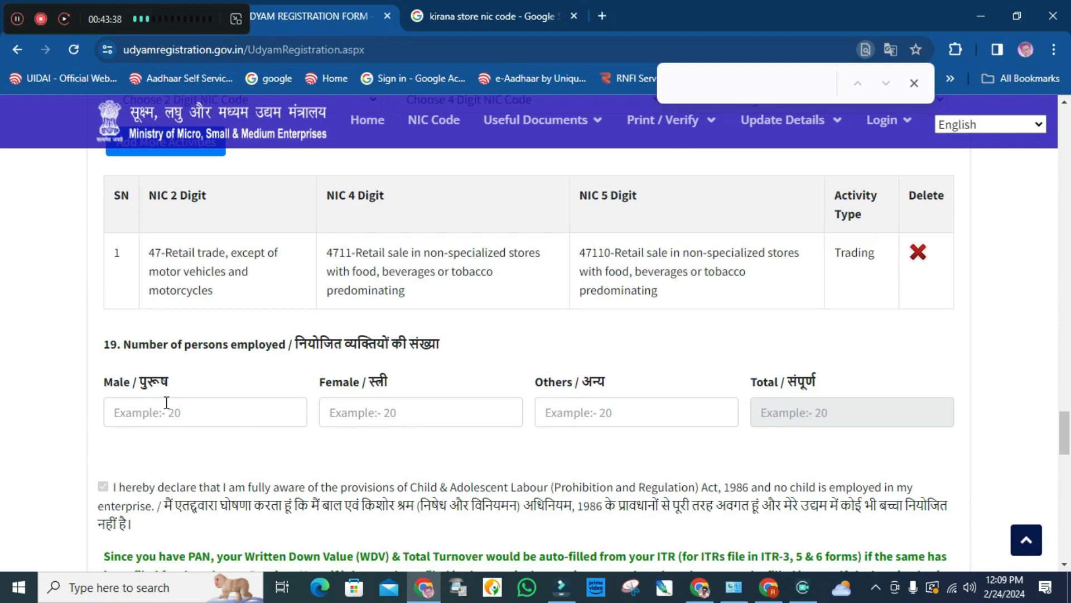
{"action": "left_click", "coordinate": [231, 411]}
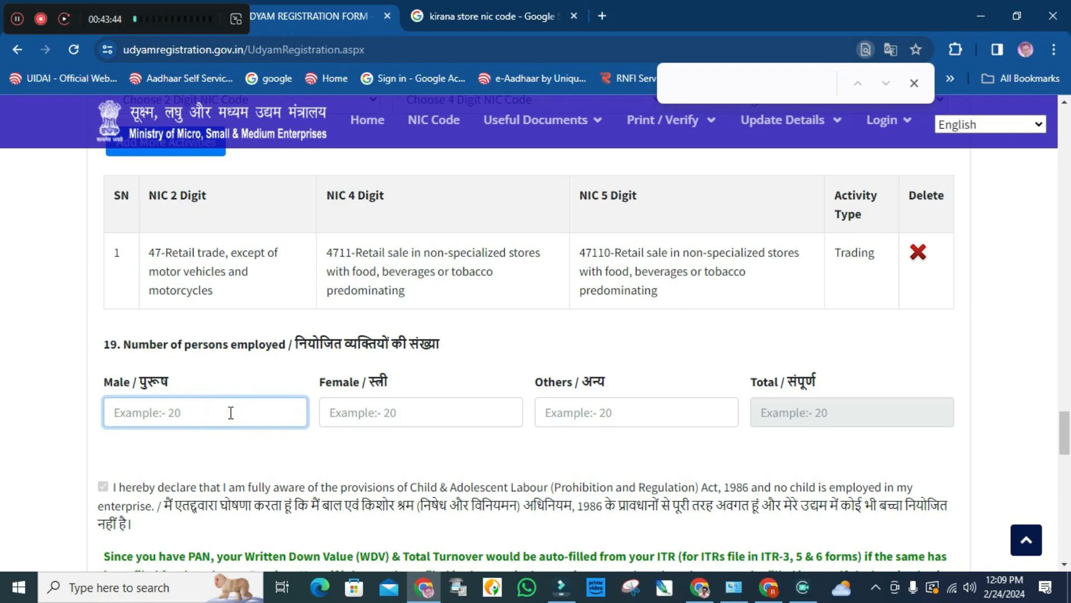
{"action": "type", "text": "0"}
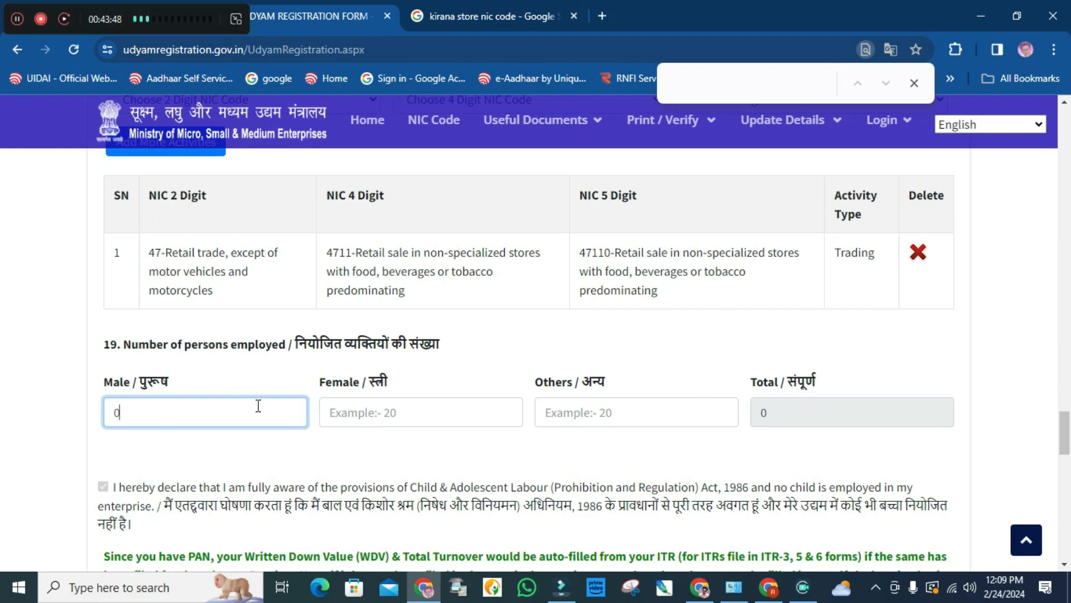
{"action": "left_click", "coordinate": [377, 411]}
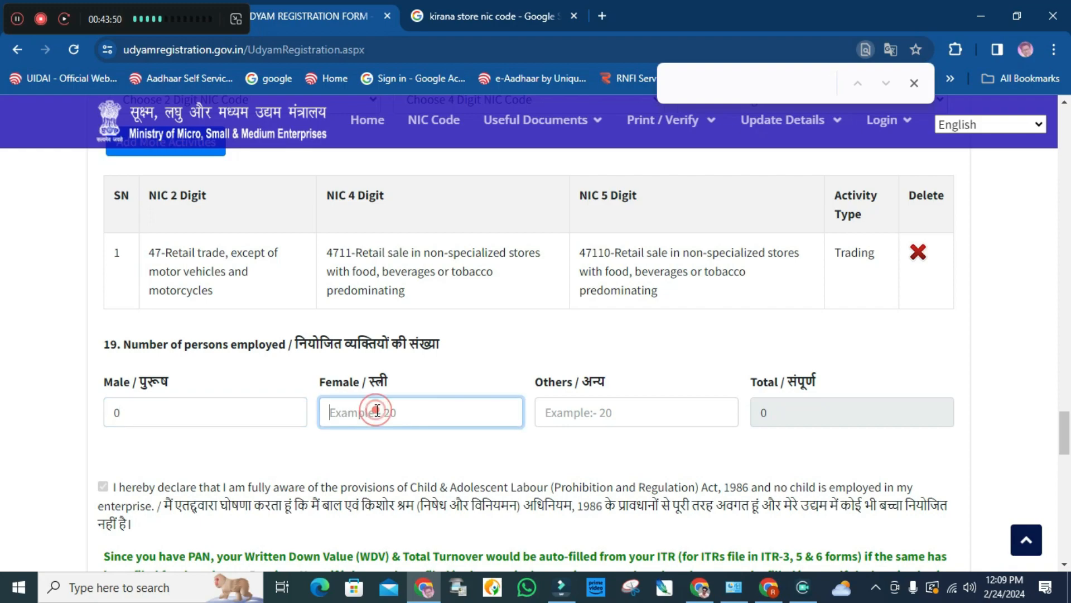
{"action": "type", "text": "1"}
{"action": "left_click", "coordinate": [640, 416]}
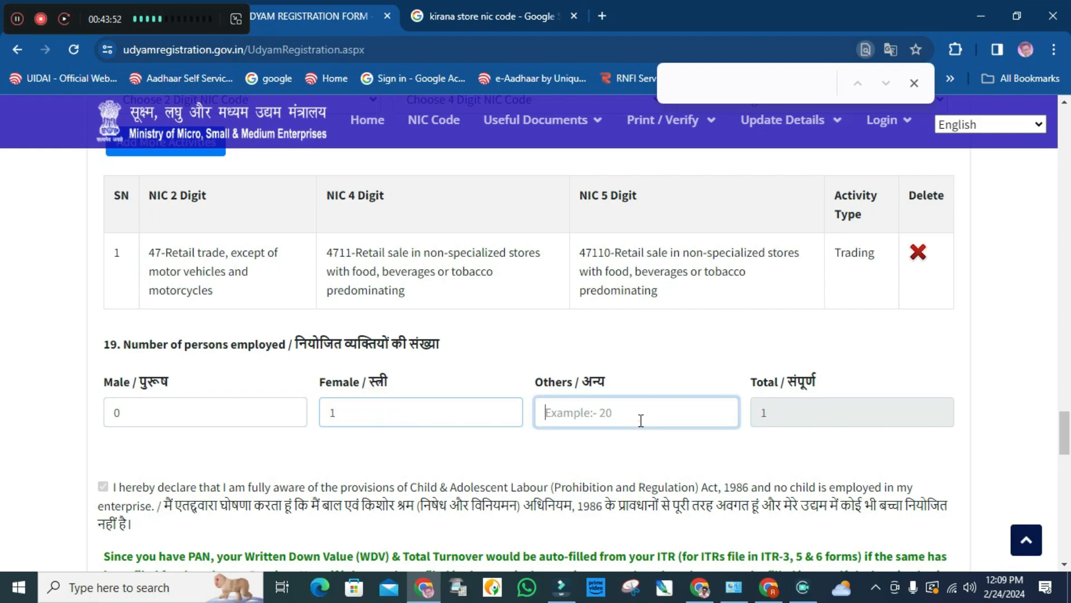
{"action": "type", "text": "0"}
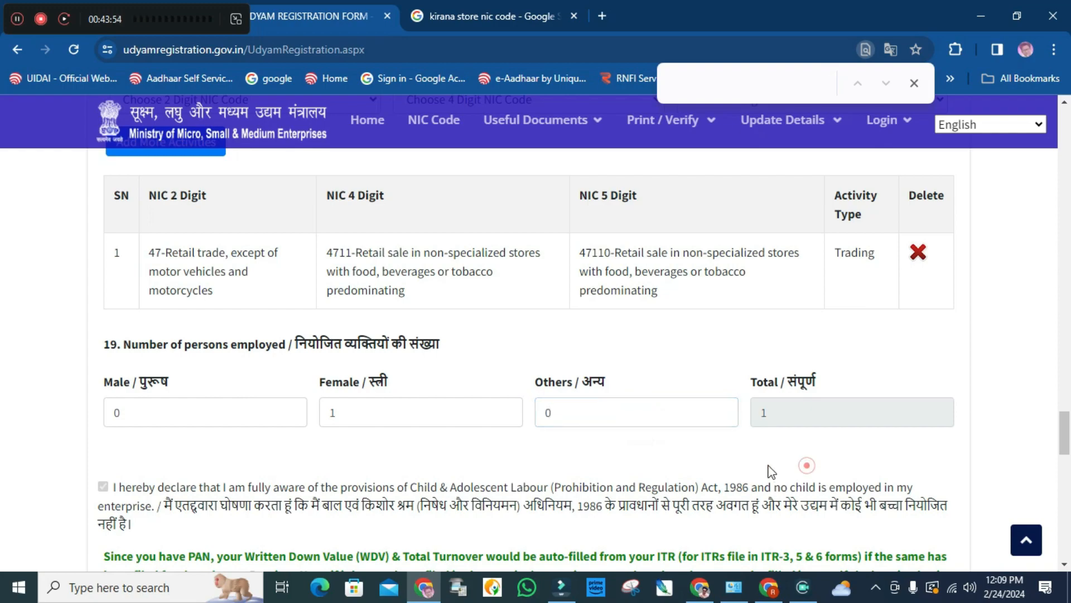
{"action": "scroll", "coordinate": [610, 450], "scroll_direction": "down", "scroll_amount": 7}
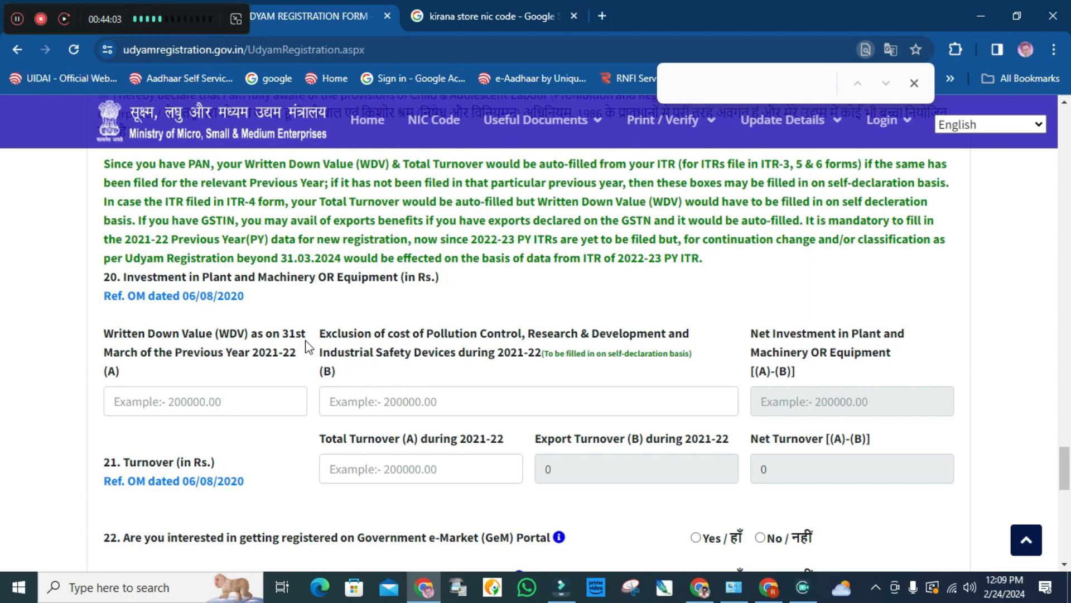
- Enter a written down value of 21000 for plant and machinery
{"action": "left_click", "coordinate": [204, 401]}
{"action": "left_click", "coordinate": [200, 400]}
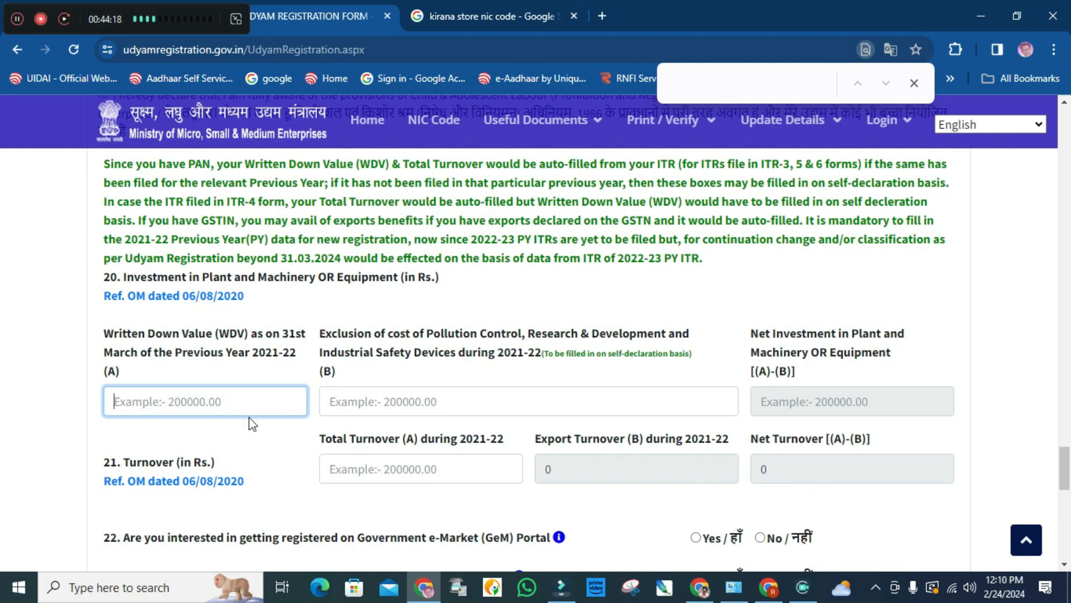
{"action": "type", "text": "2"}
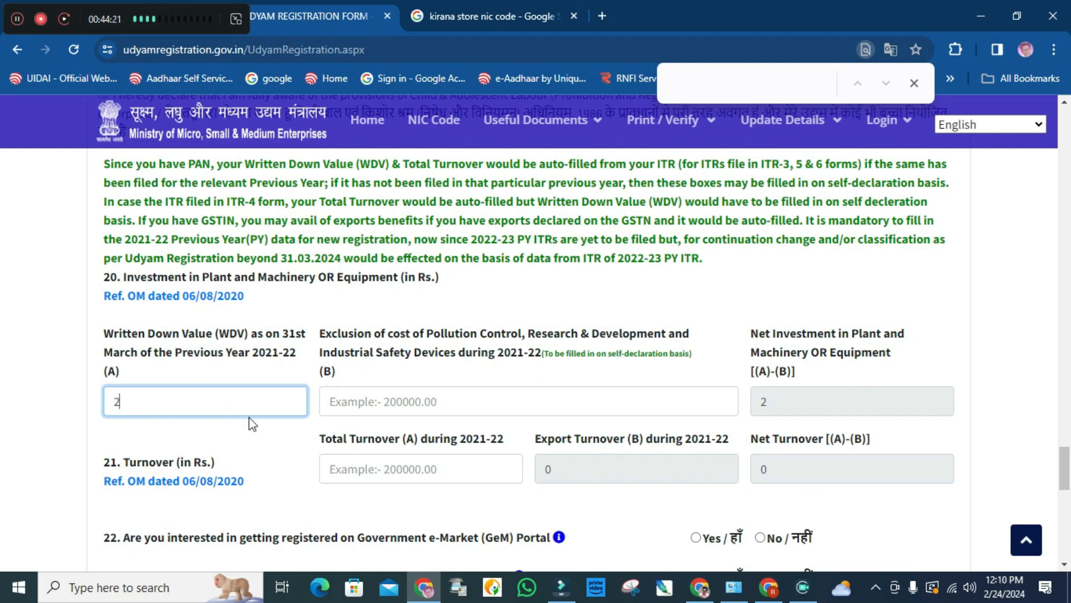
{"action": "type", "text": "100"}
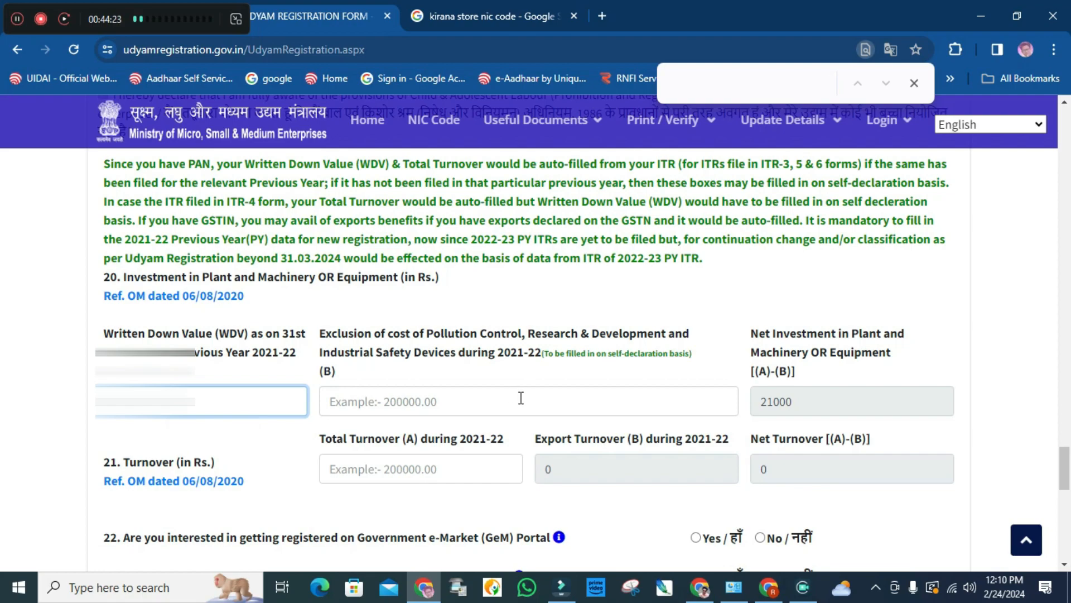
- Copy the text of the pollution-control cost exclusion label
{"action": "left_click_drag", "start_coordinate": [324, 334], "coordinate": [538, 344]}
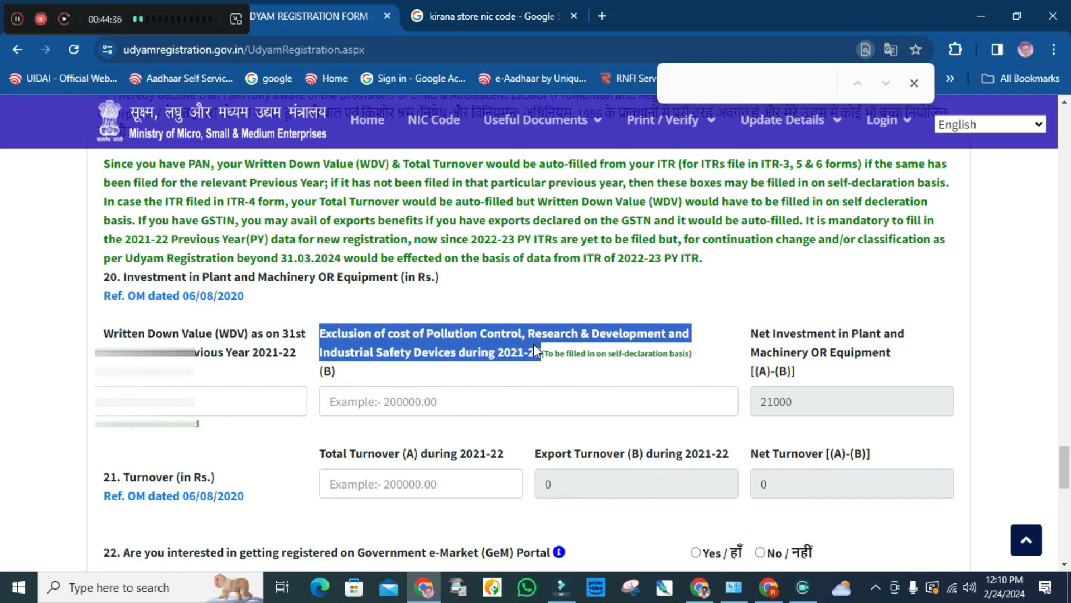
{"action": "right_click", "coordinate": [511, 329]}
{"action": "left_click", "coordinate": [537, 347]}
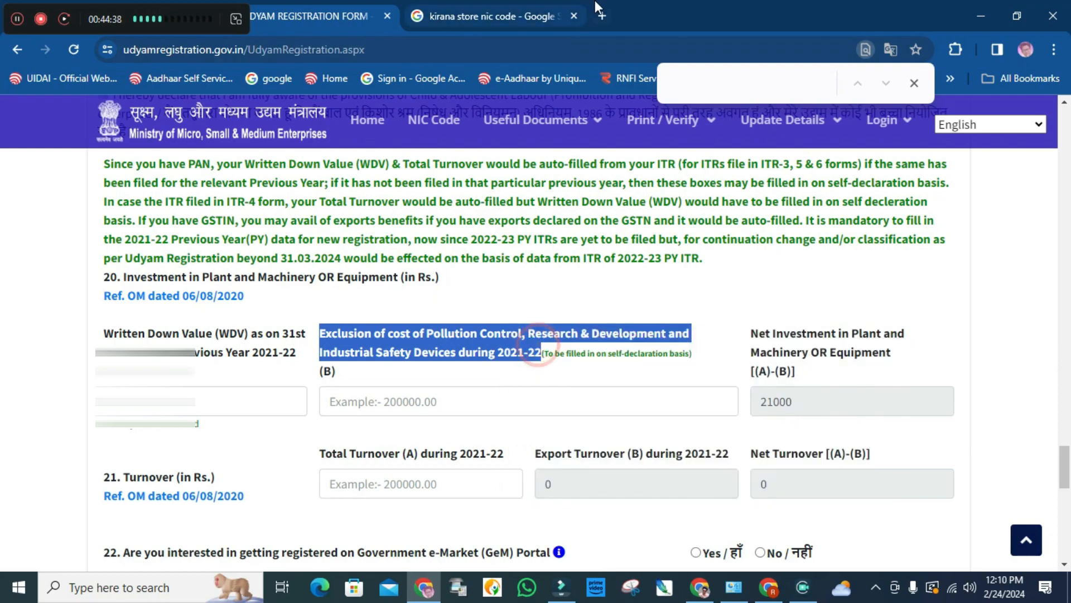
- In a new tab, search Google for Google Translate
{"action": "left_click", "coordinate": [602, 15]}
{"action": "left_click", "coordinate": [270, 78]}
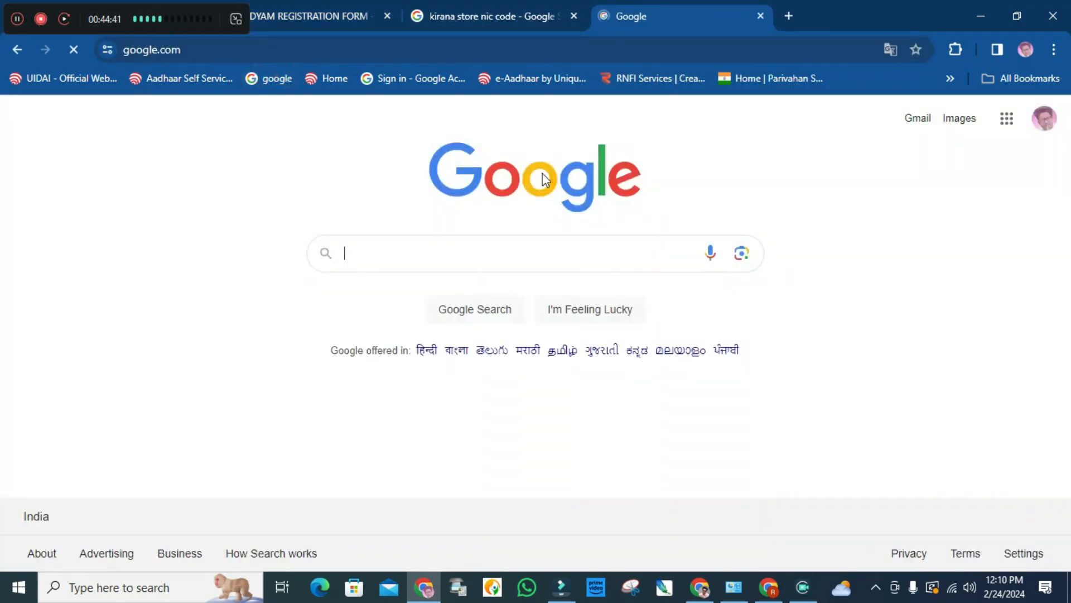
{"action": "left_click", "coordinate": [440, 258]}
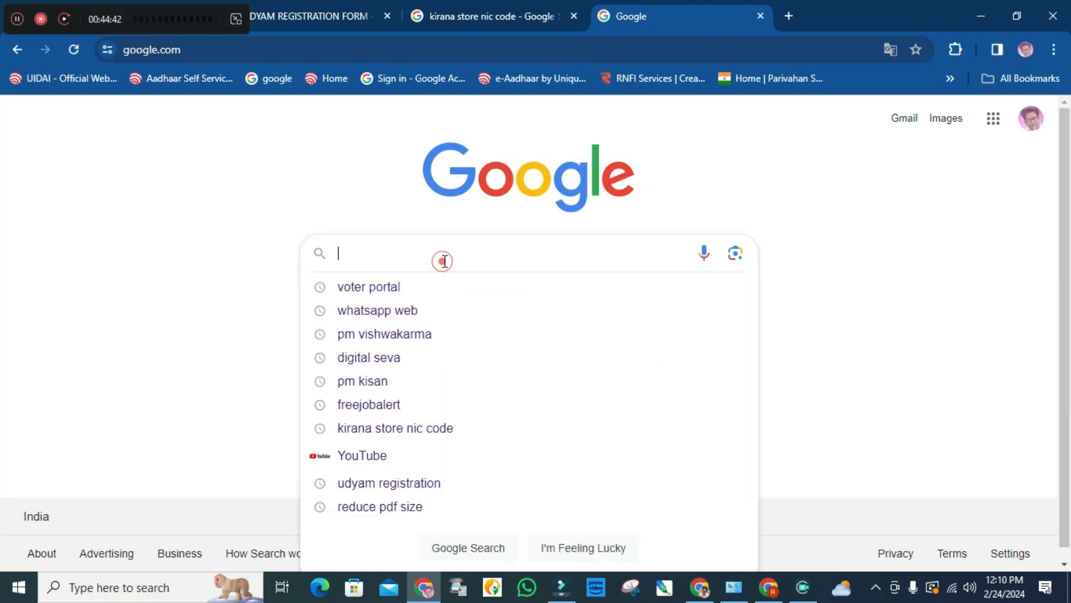
{"action": "type", "text": "GOPO"}
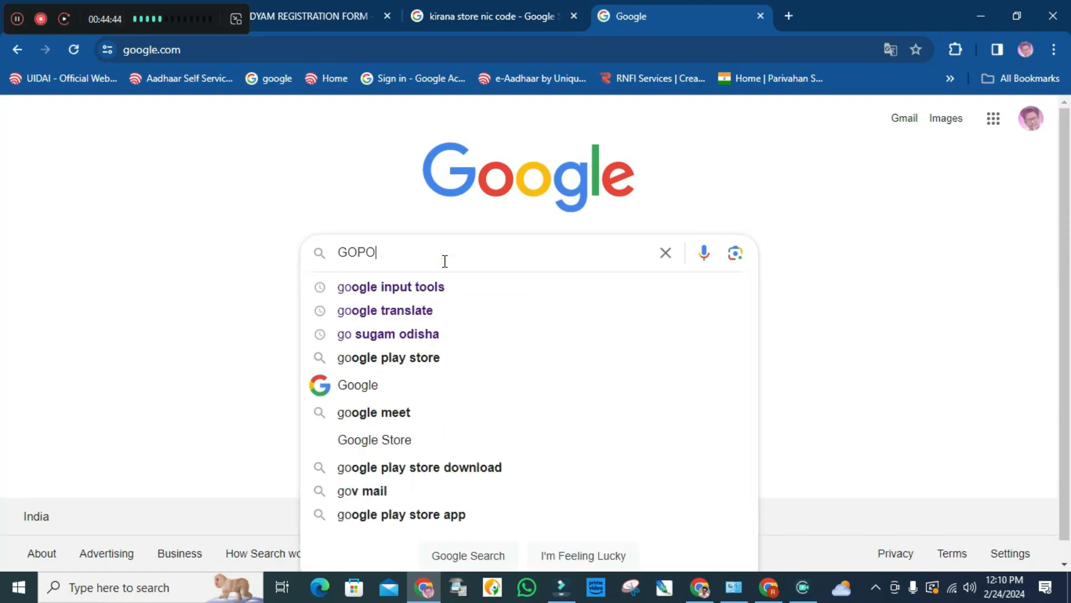
{"action": "key", "text": "BackSpace"}
{"action": "key", "text": "BackSpace"}
{"action": "left_click", "coordinate": [397, 311]}
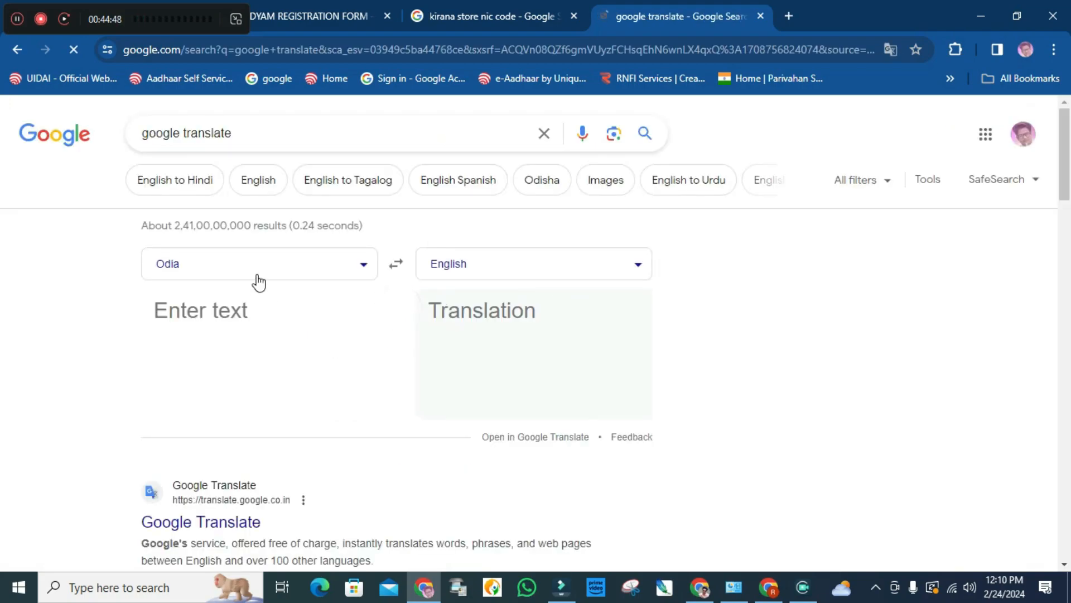
- Paste the copied exclusion label into Google Translate for English-to-Odia translation
{"action": "left_click", "coordinate": [317, 266]}
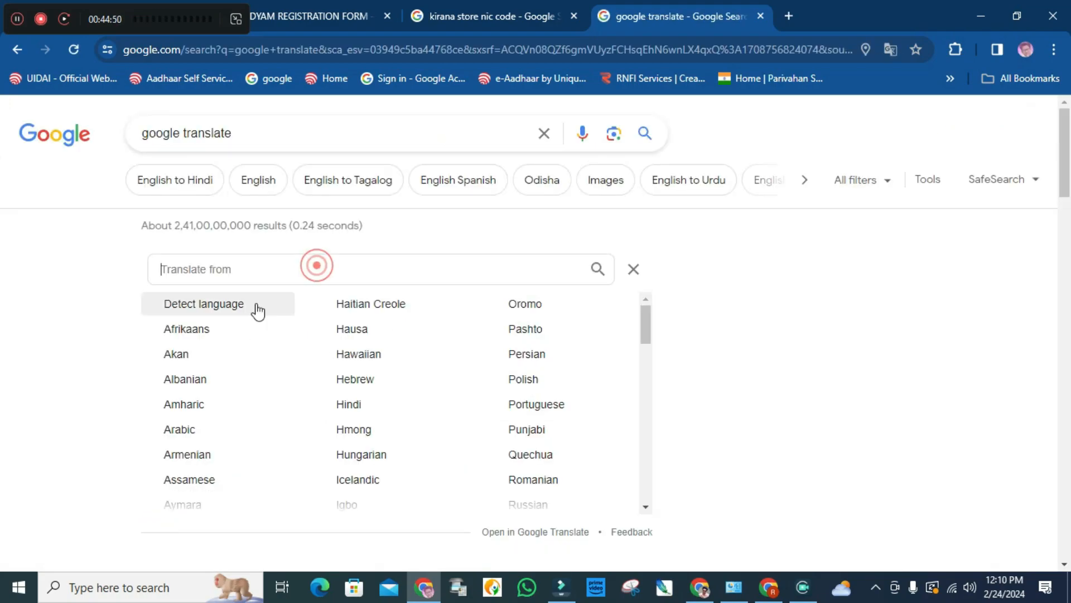
{"action": "key", "text": "Escape"}
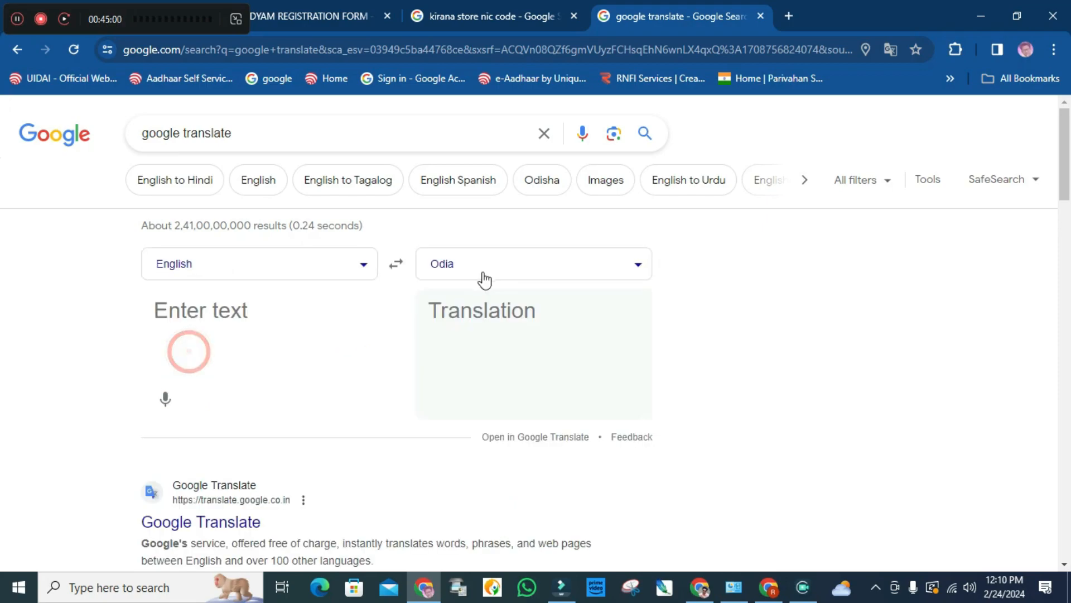
{"action": "left_click", "coordinate": [254, 309]}
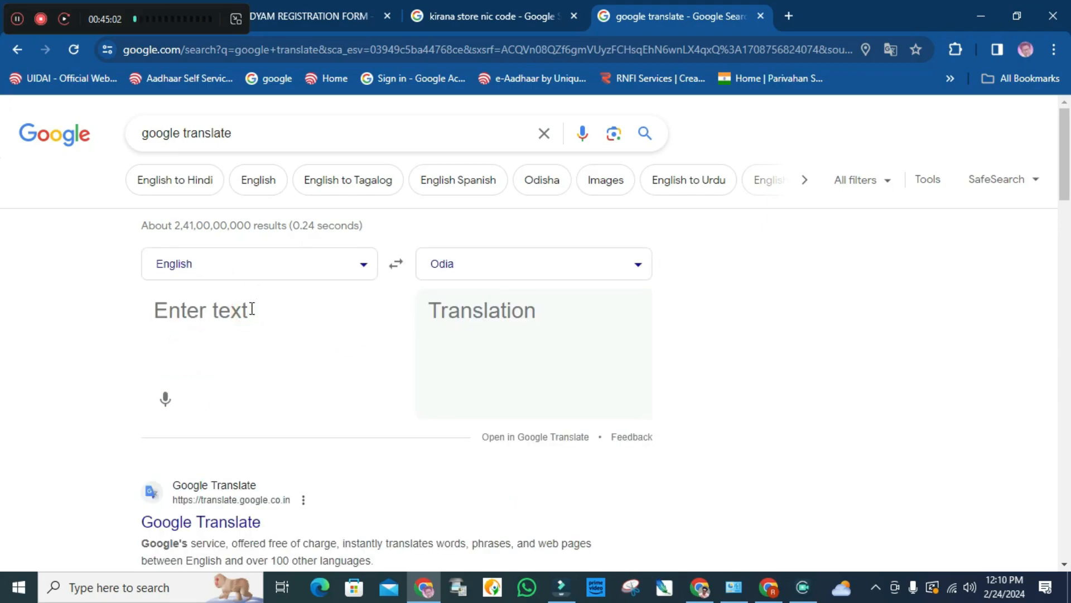
{"action": "key", "text": "ctrl+v"}
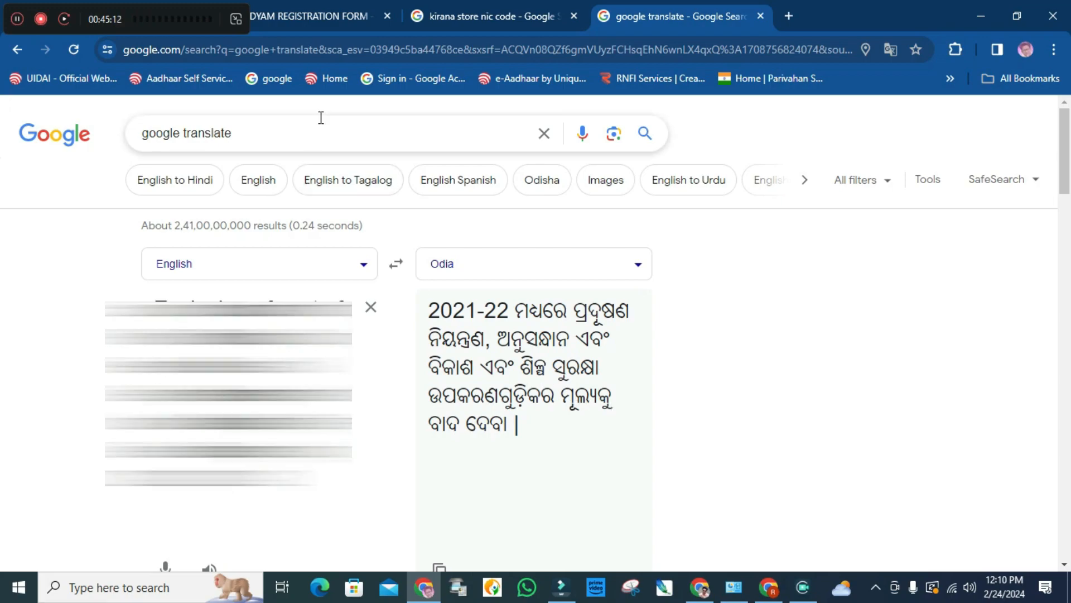
- Enter an exclusion cost of 10000, bringing net plant and machinery investment to 11000
{"action": "left_click", "coordinate": [345, 10]}
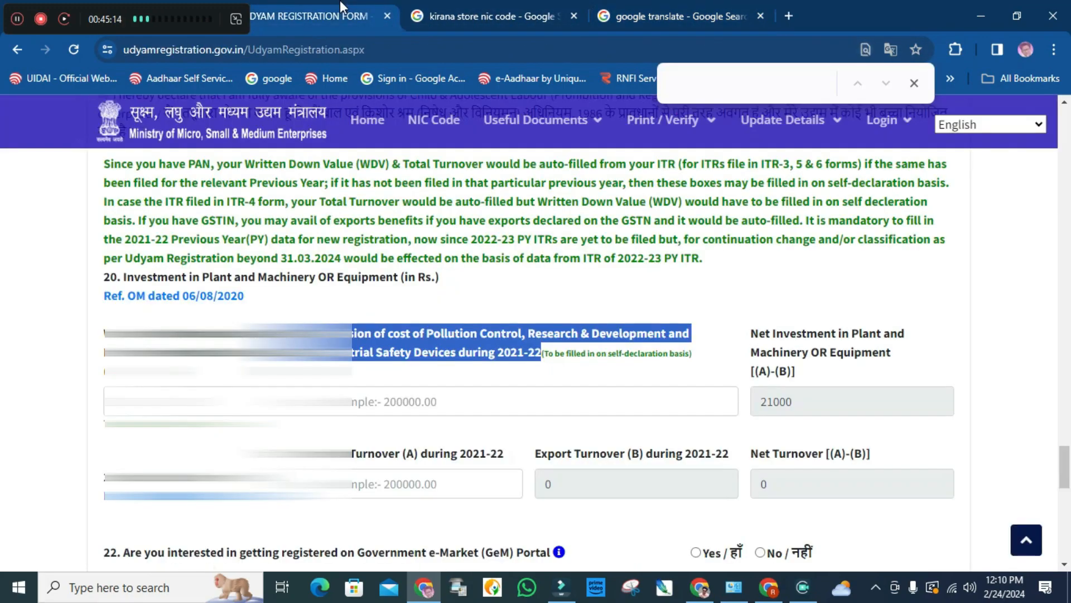
{"action": "left_click", "coordinate": [423, 406]}
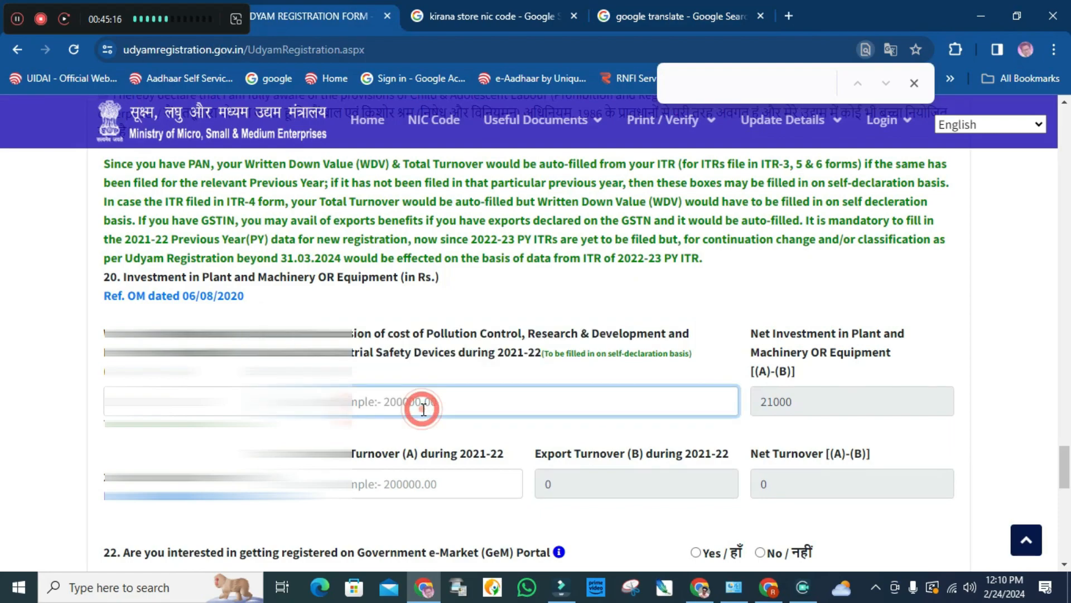
{"action": "type", "text": "1"}
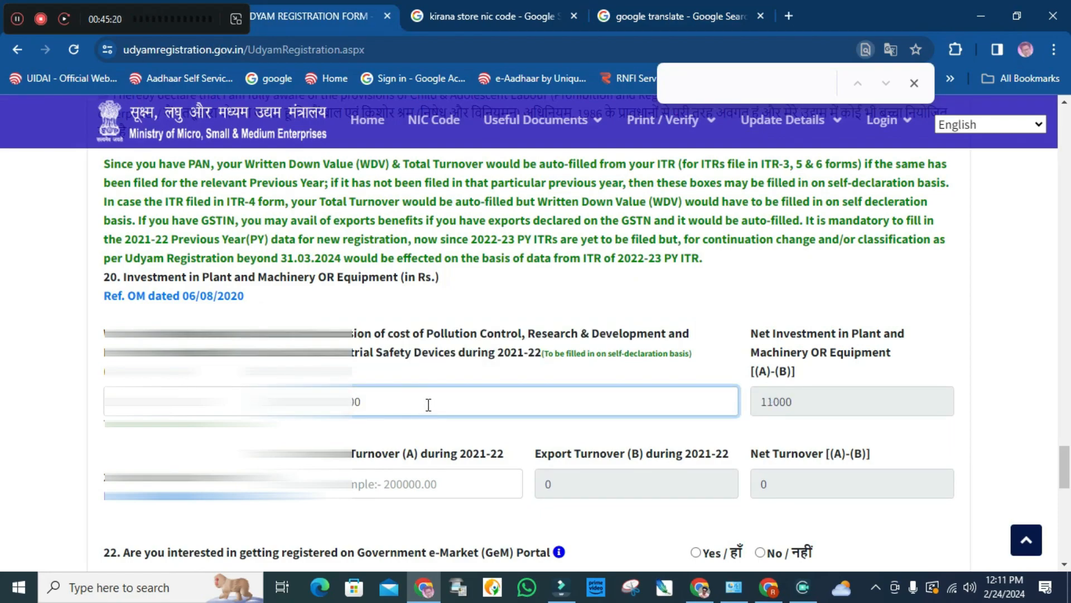
{"action": "scroll", "coordinate": [778, 418], "scroll_direction": "down", "scroll_amount": 1}
{"action": "left_click", "coordinate": [823, 359]}
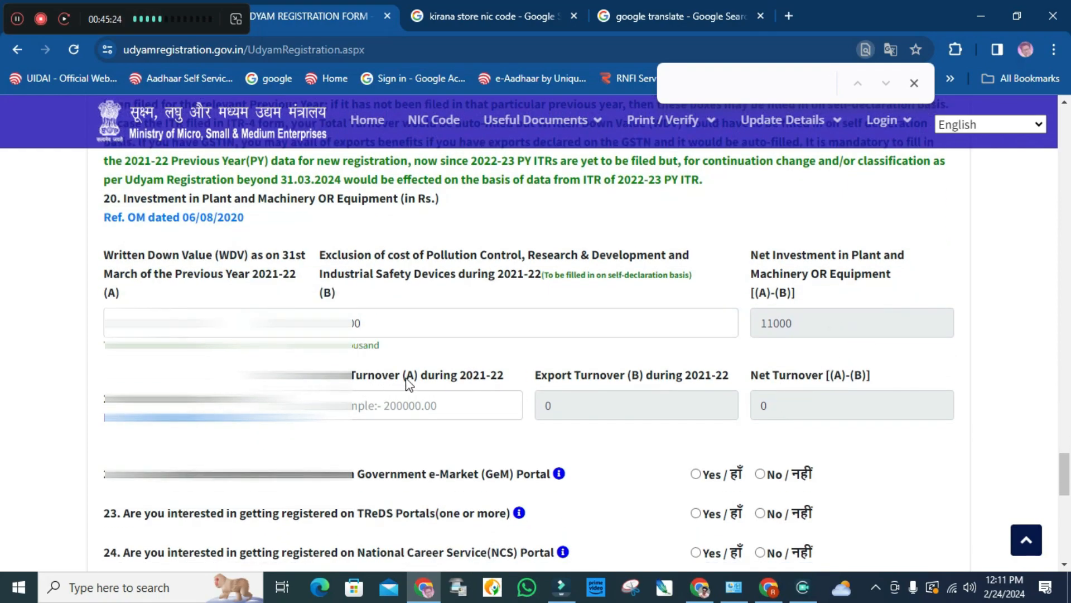
- Enter total turnover of 250000 for 2021-22 and answer Yes for NSIC B2B Portal
{"action": "left_click", "coordinate": [426, 403]}
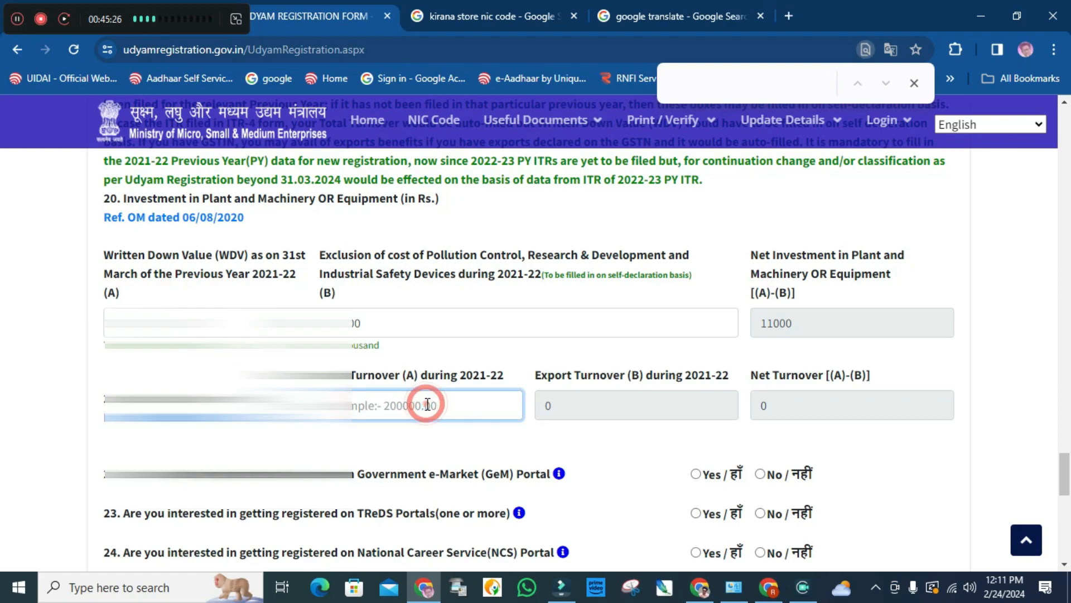
{"action": "type", "text": "250000"}
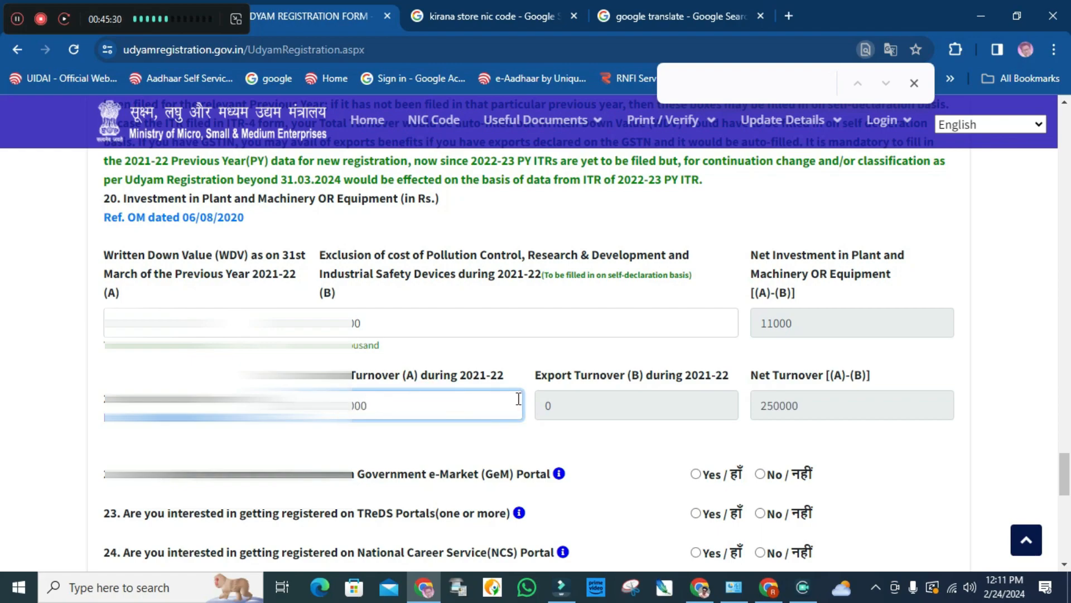
{"action": "left_click", "coordinate": [597, 435]}
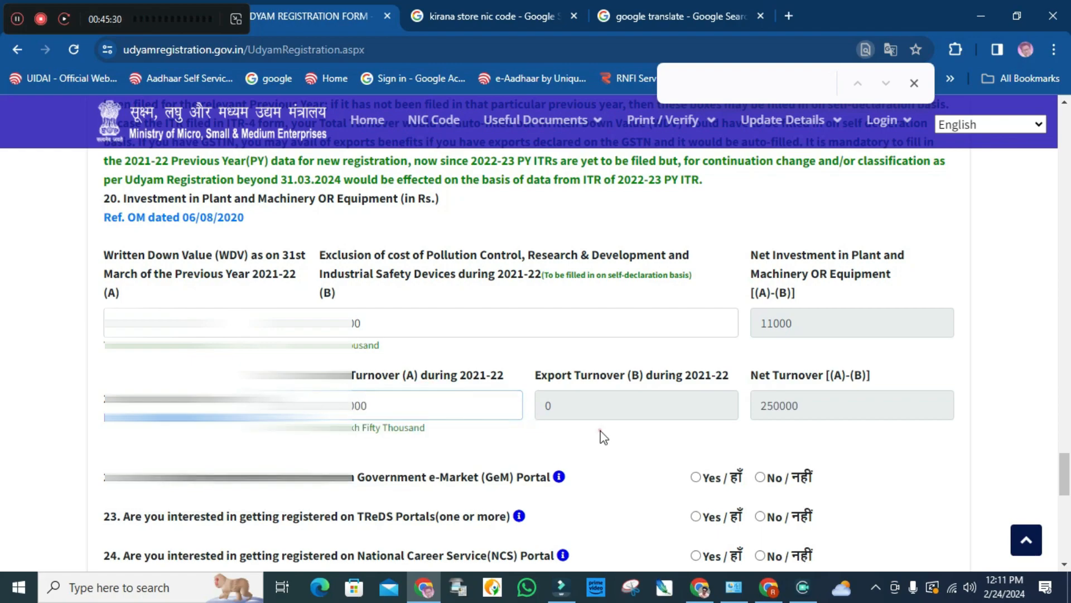
{"action": "scroll", "coordinate": [758, 427], "scroll_direction": "down", "scroll_amount": 3}
{"action": "left_click", "coordinate": [731, 436]}
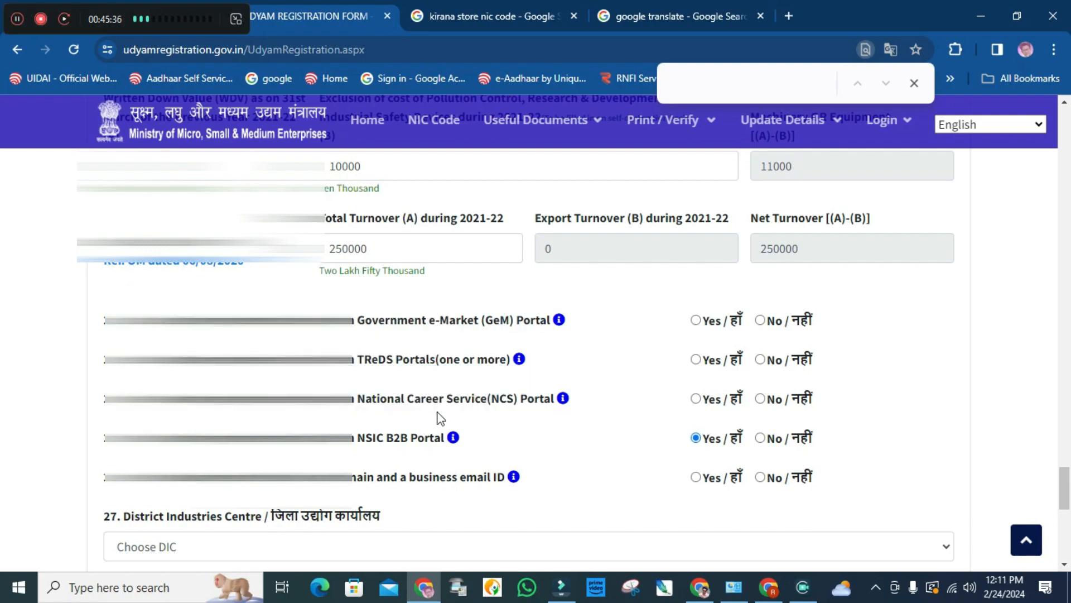
{"action": "mouse_move", "coordinate": [519, 359]}
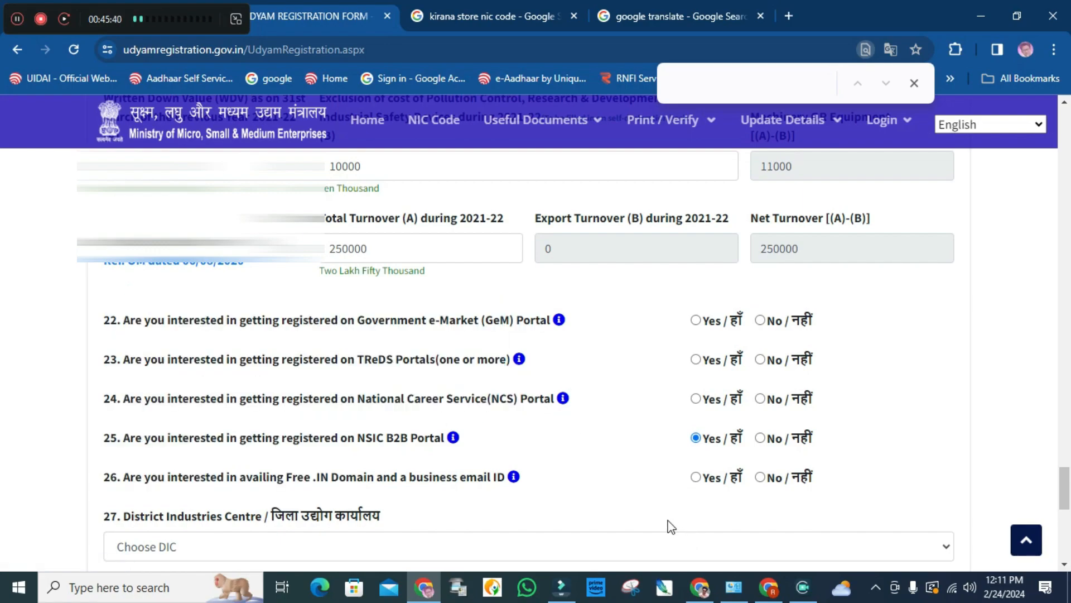
- Answer No for GeM, TReDS, NCS, NSIC B2B and the free .IN domain offer
{"action": "left_click", "coordinate": [760, 320]}
{"action": "left_click", "coordinate": [760, 359]}
{"action": "left_click", "coordinate": [761, 398]}
{"action": "left_click", "coordinate": [760, 438]}
{"action": "left_click", "coordinate": [761, 477]}
{"action": "scroll", "coordinate": [356, 478], "scroll_direction": "down", "scroll_amount": 3}
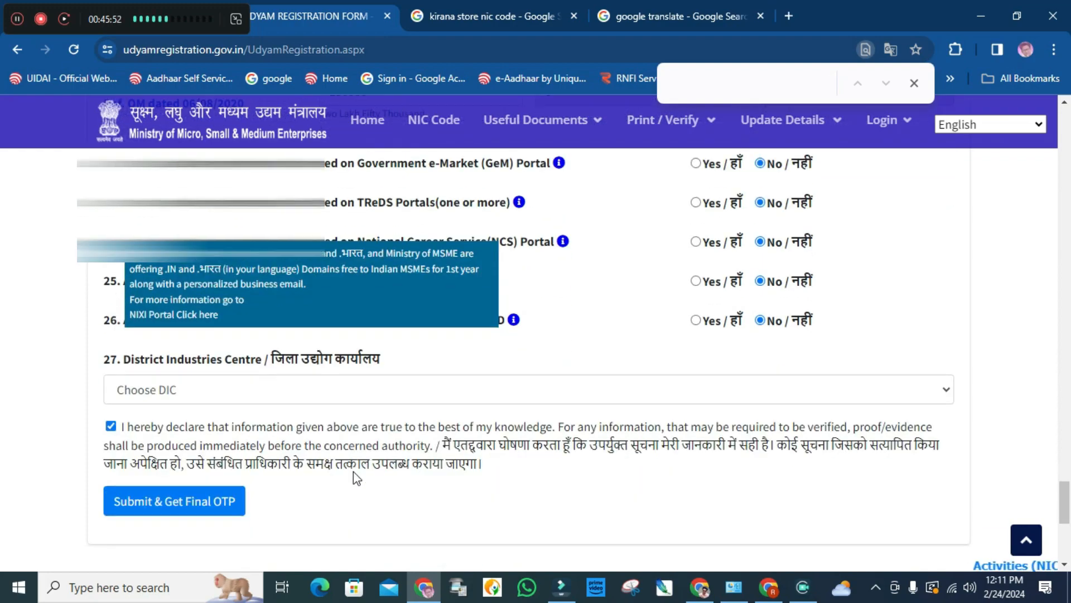
- Choose ROURKELA as the DIC, set major activity to Trading, and submit for the final OTP
{"action": "left_click", "coordinate": [182, 390]}
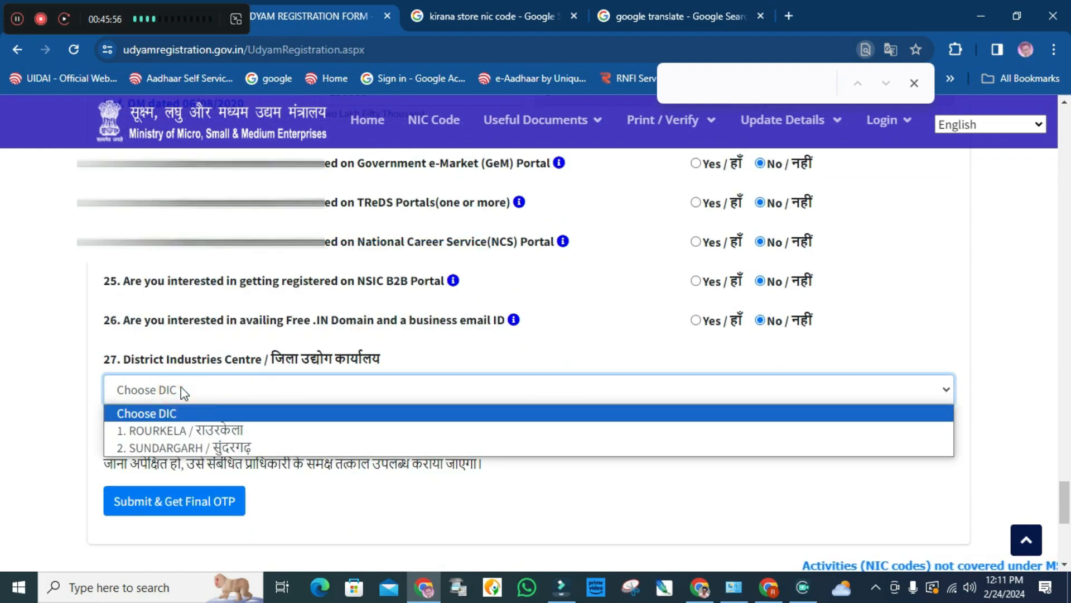
{"action": "left_click", "coordinate": [162, 434]}
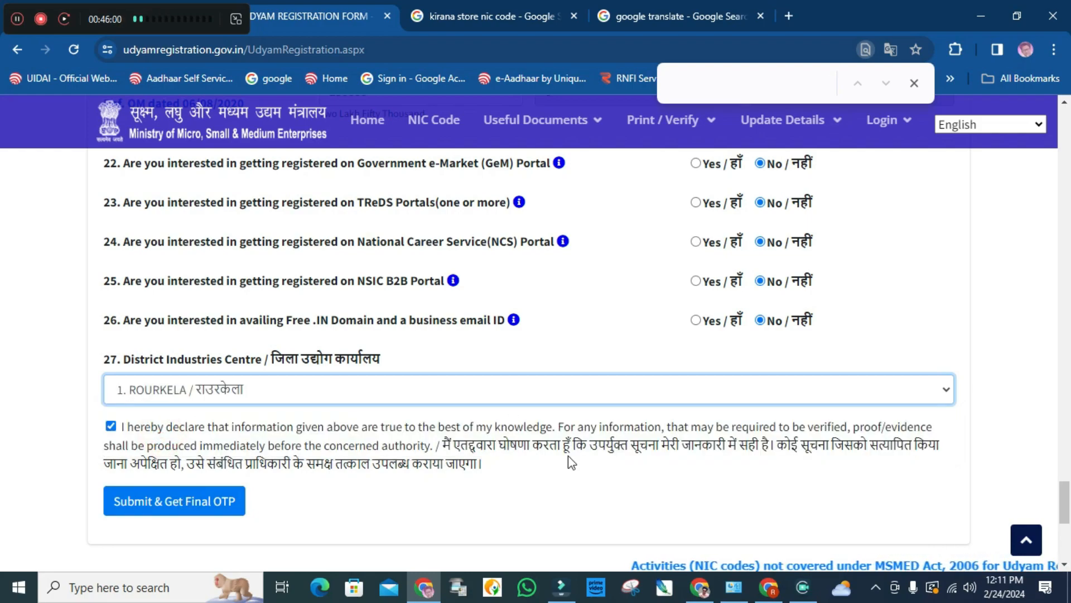
{"action": "scroll", "coordinate": [502, 458], "scroll_direction": "down", "scroll_amount": 1}
{"action": "left_click", "coordinate": [162, 425]}
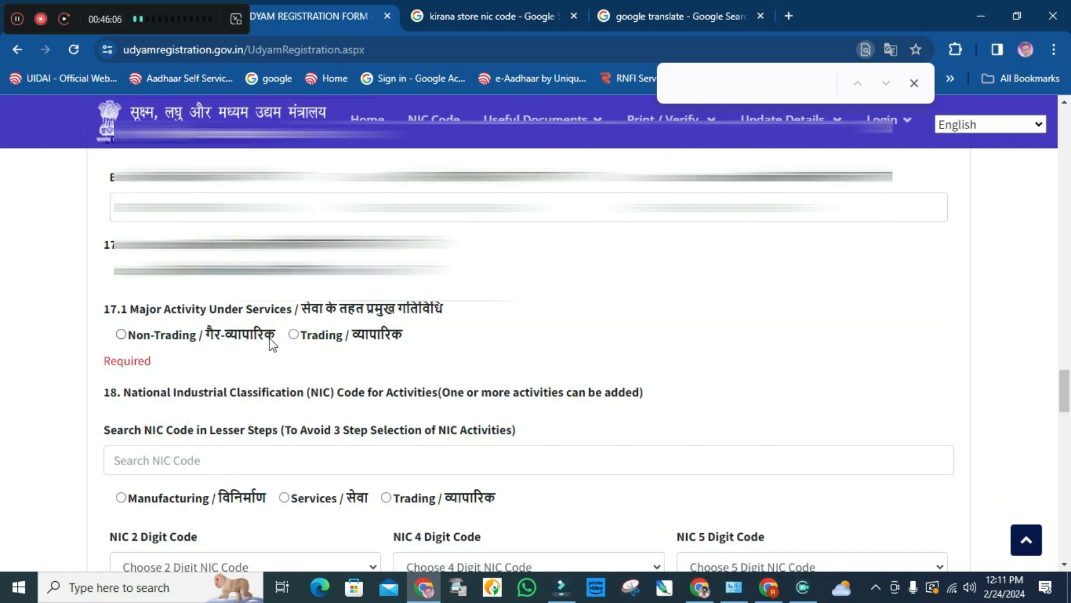
{"action": "left_click", "coordinate": [294, 334]}
{"action": "scroll", "coordinate": [524, 395], "scroll_direction": "down", "scroll_amount": 2}
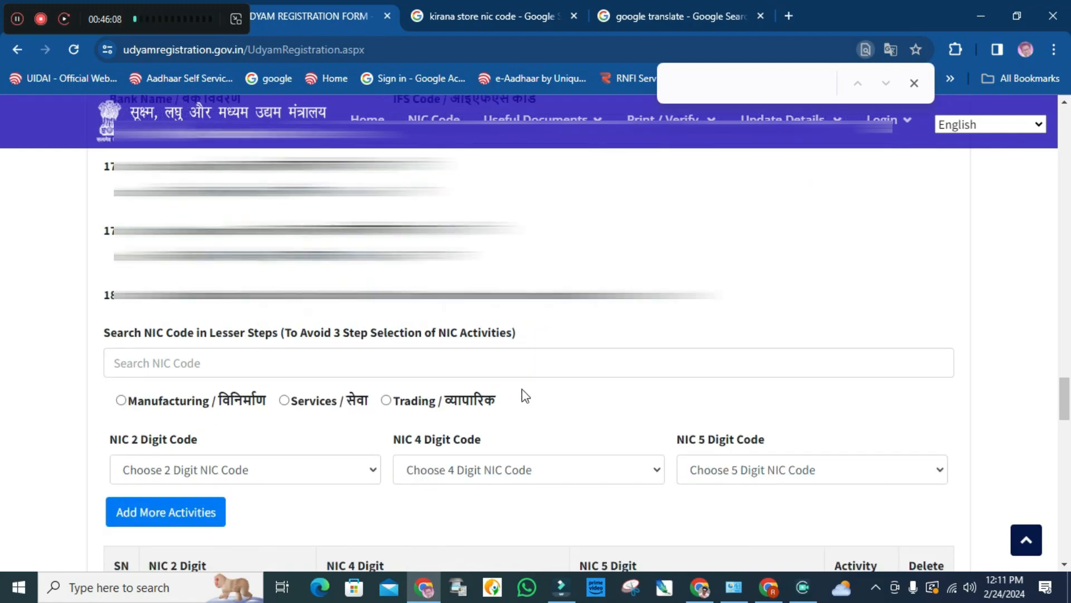
{"action": "scroll", "coordinate": [520, 389], "scroll_direction": "down", "scroll_amount": 5}
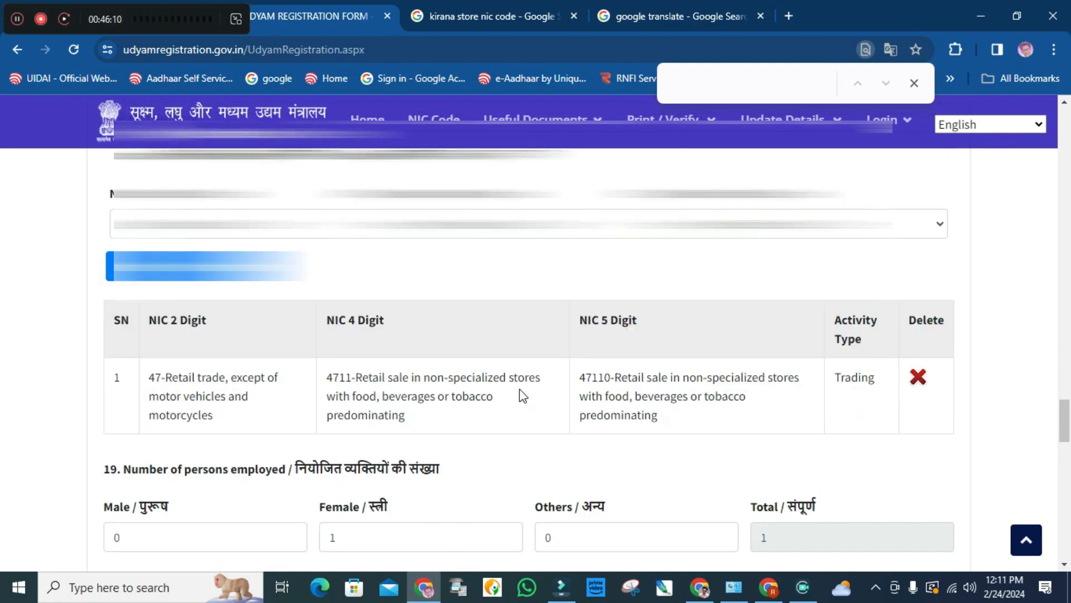
{"action": "scroll", "coordinate": [320, 429], "scroll_direction": "down", "scroll_amount": 10}
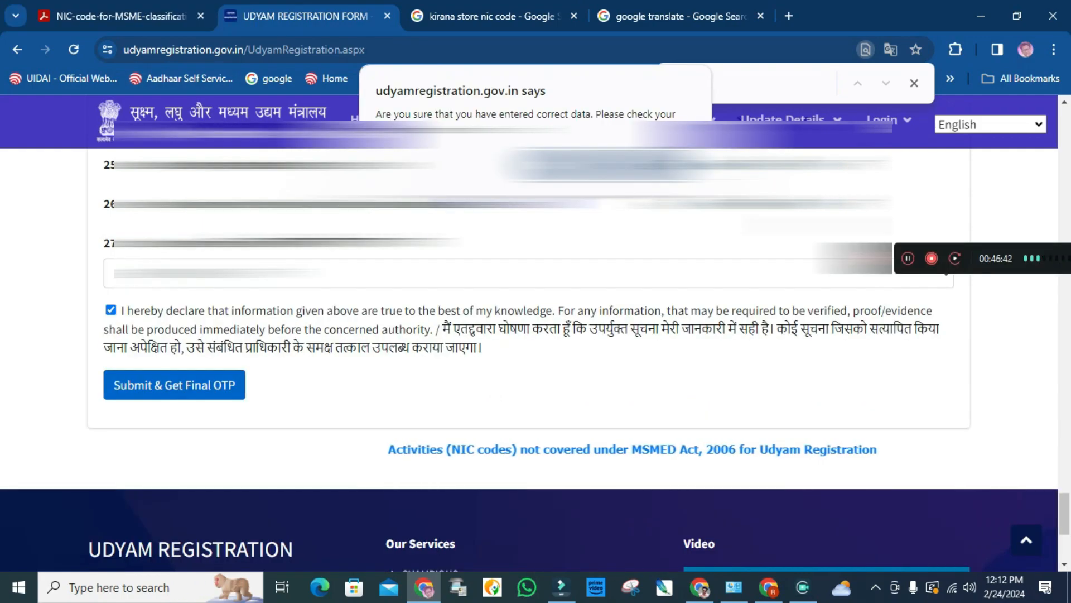
- Confirm the entered data, then fill in the OTP and the verification code
{"action": "left_click_drag", "start_coordinate": [996, 258], "coordinate": [960, 537]}
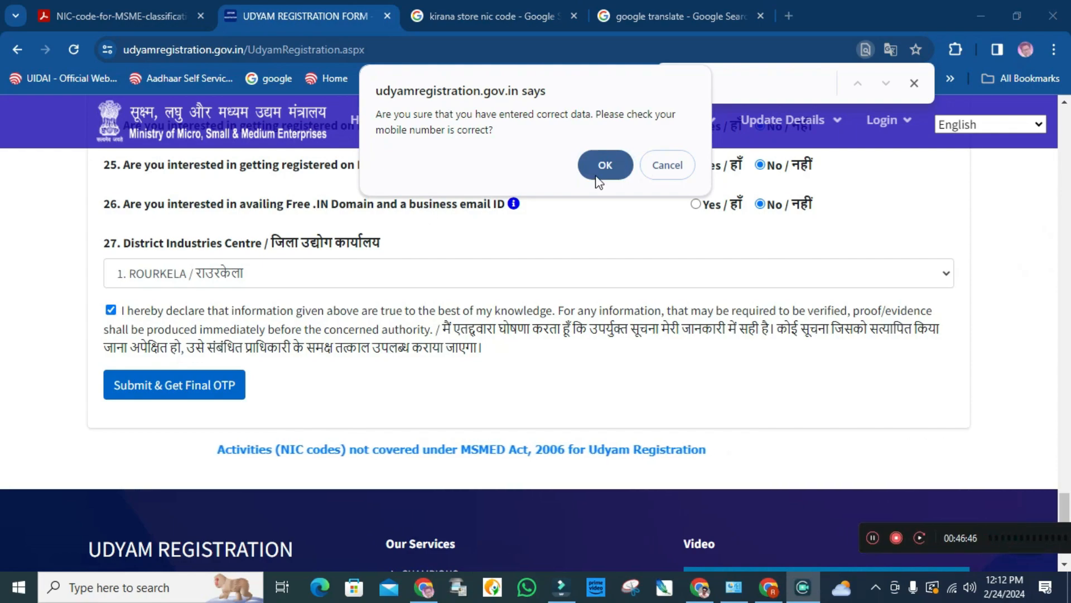
{"action": "left_click", "coordinate": [614, 166]}
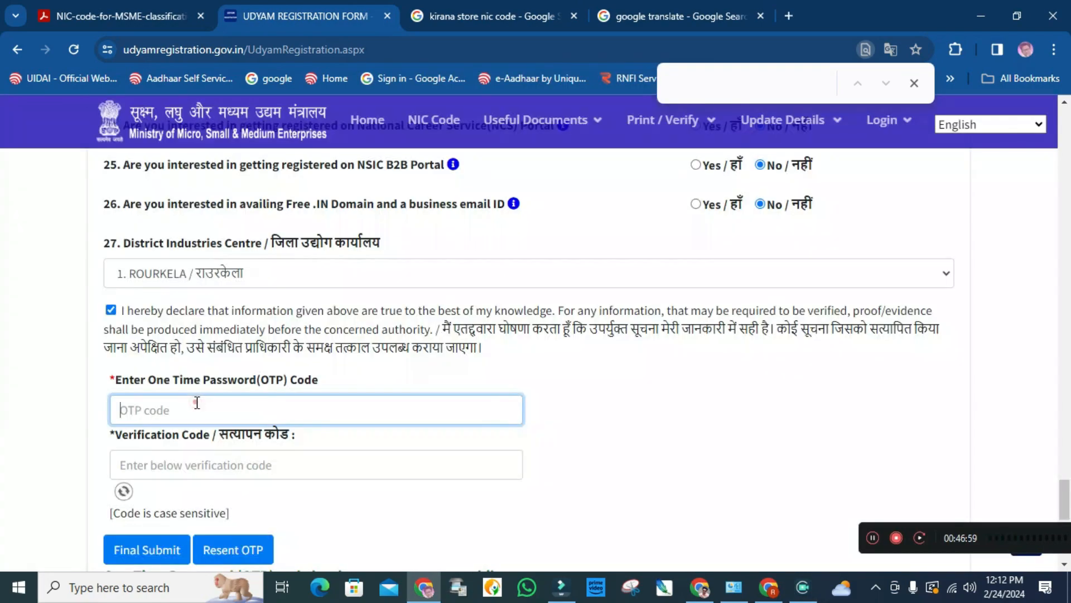
{"action": "left_click", "coordinate": [196, 401]}
{"action": "scroll", "coordinate": [197, 402], "scroll_direction": "down", "scroll_amount": 1}
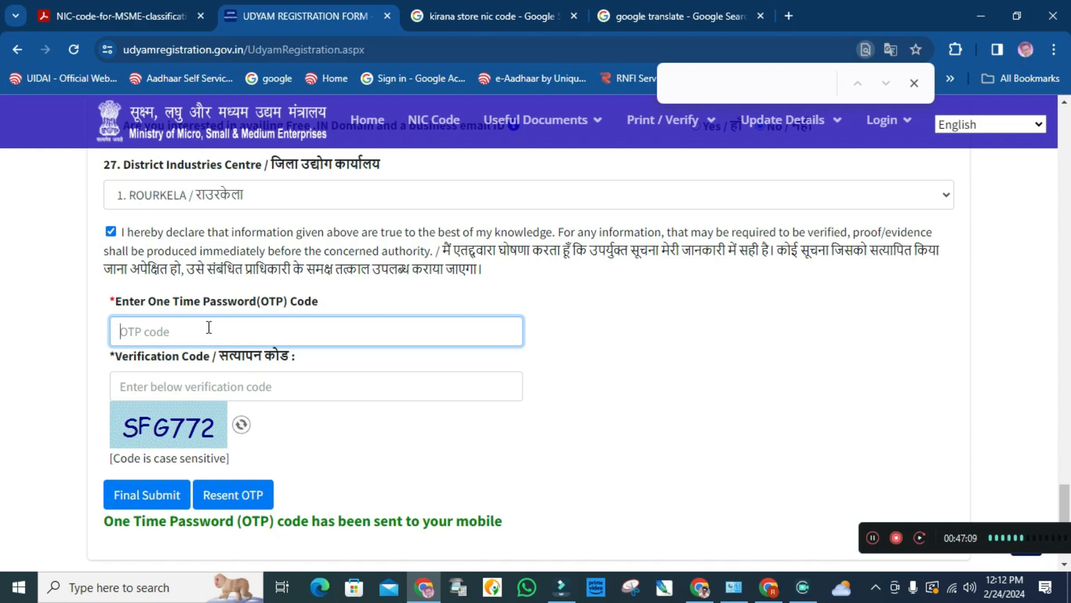
{"action": "left_click", "coordinate": [205, 386]}
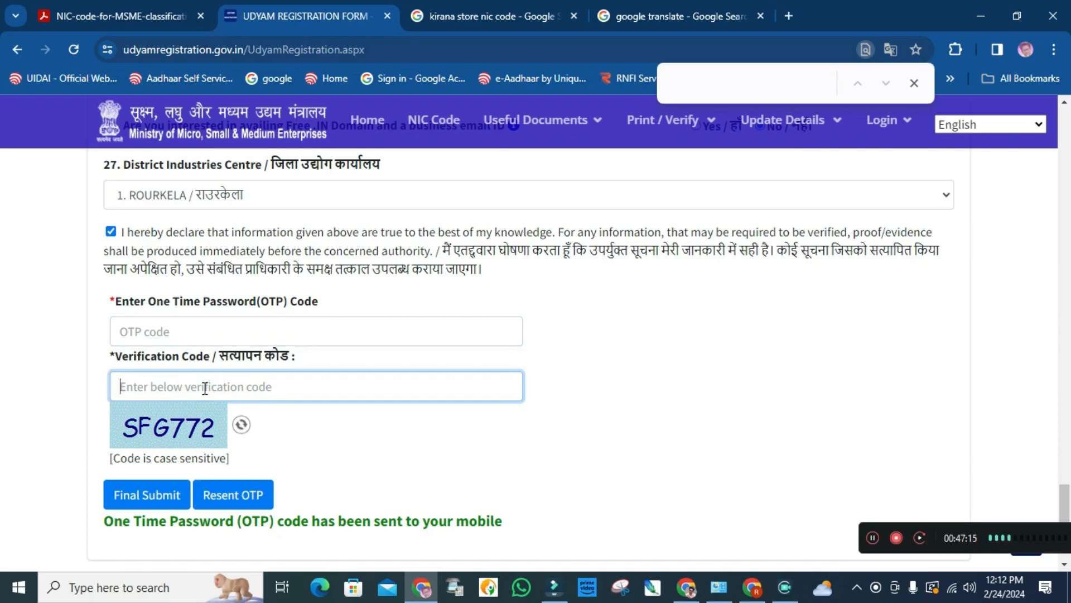
{"action": "type", "text": "S"}
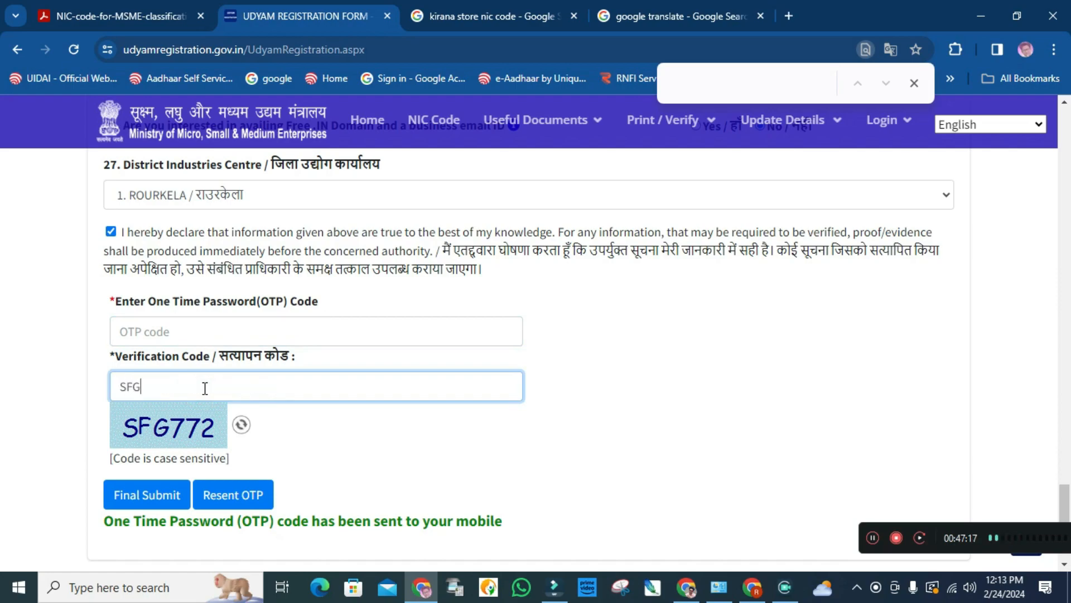
{"action": "type", "text": "FG"}
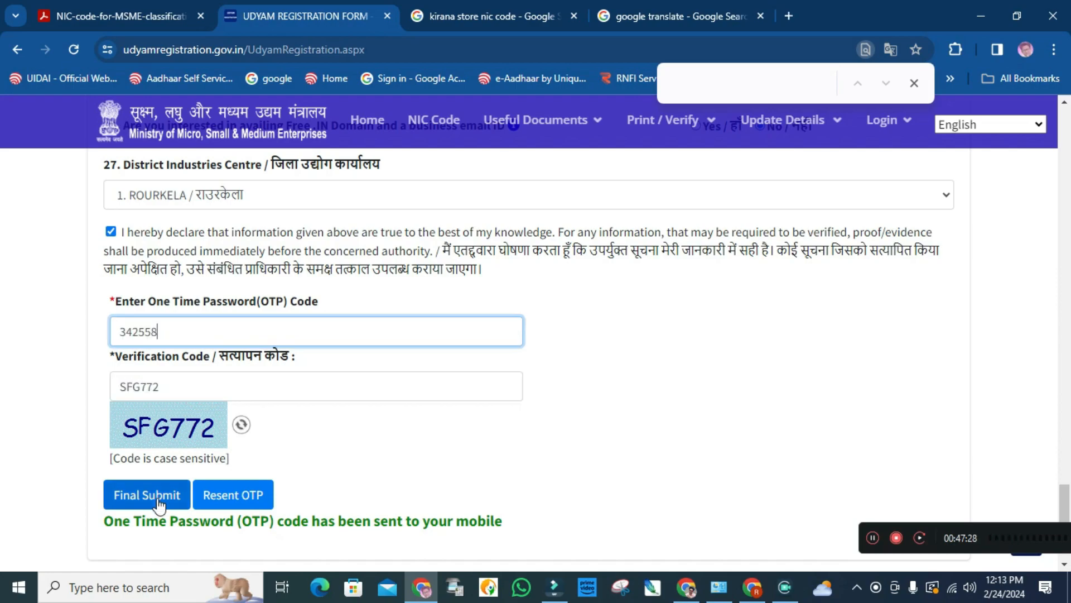
- Final-submit the registration and confirm the unchangeable submission
{"action": "left_click", "coordinate": [156, 494]}
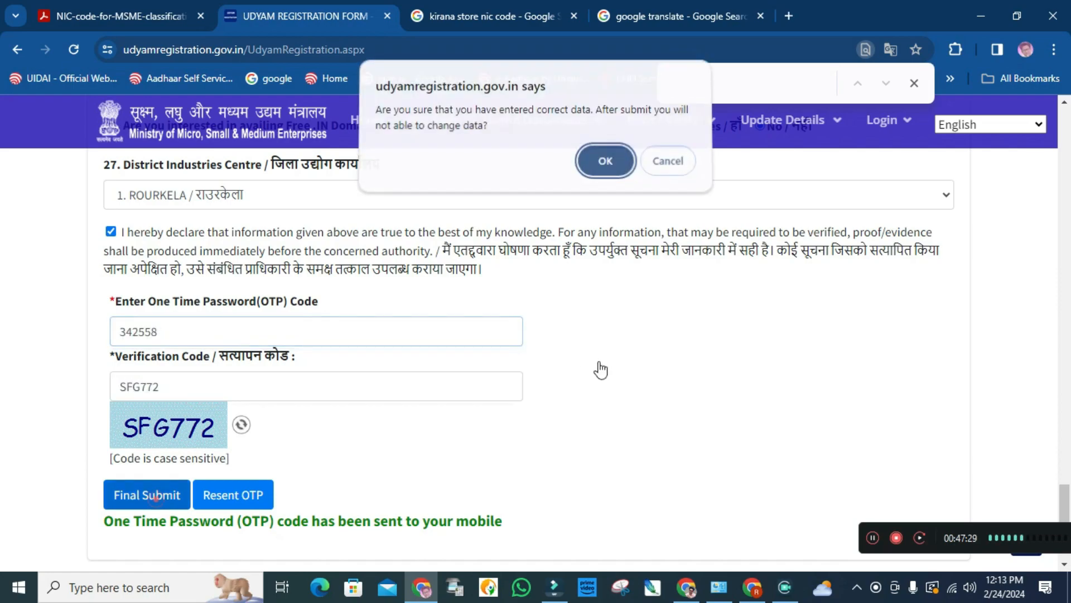
{"action": "left_click", "coordinate": [606, 165]}
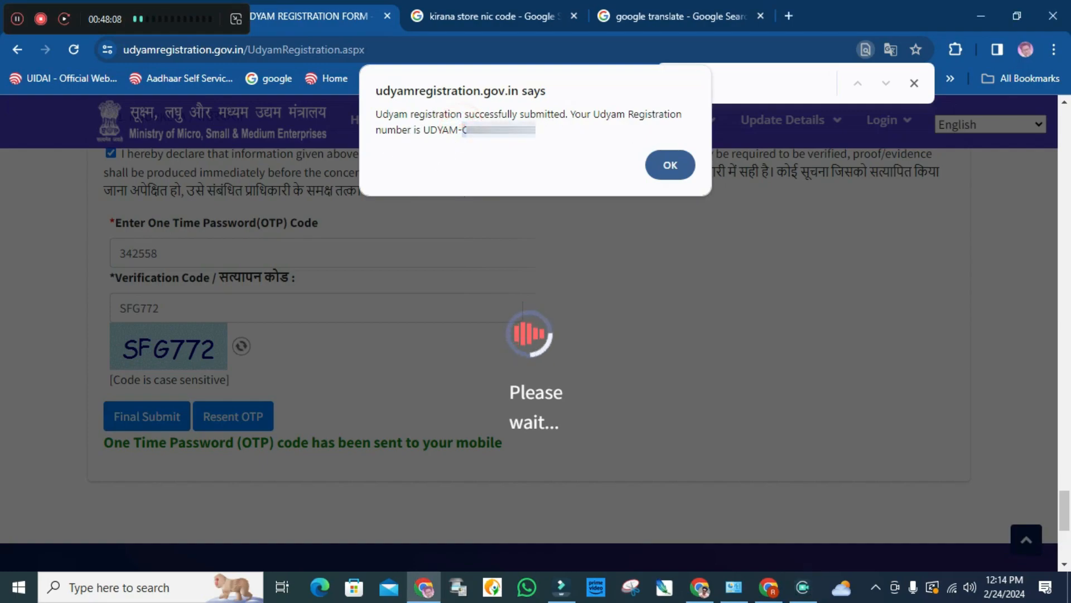
{"action": "right_click", "coordinate": [530, 136]}
- Copy the new Udyam registration number and go to the Print Udyam Certificate login
{"action": "left_click", "coordinate": [547, 143]}
{"action": "left_click", "coordinate": [673, 165]}
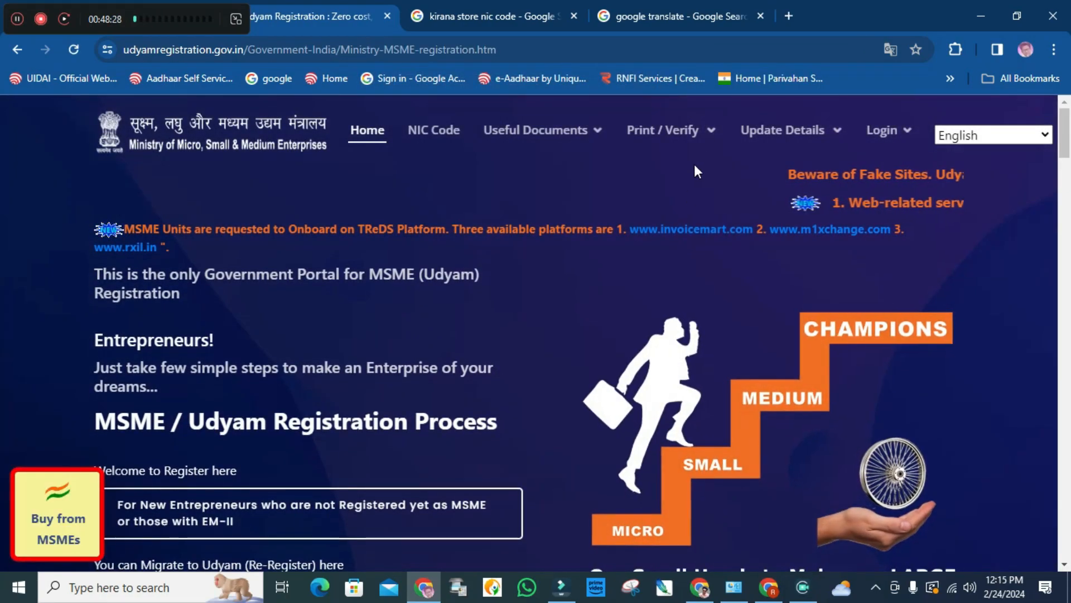
{"action": "mouse_move", "coordinate": [700, 136]}
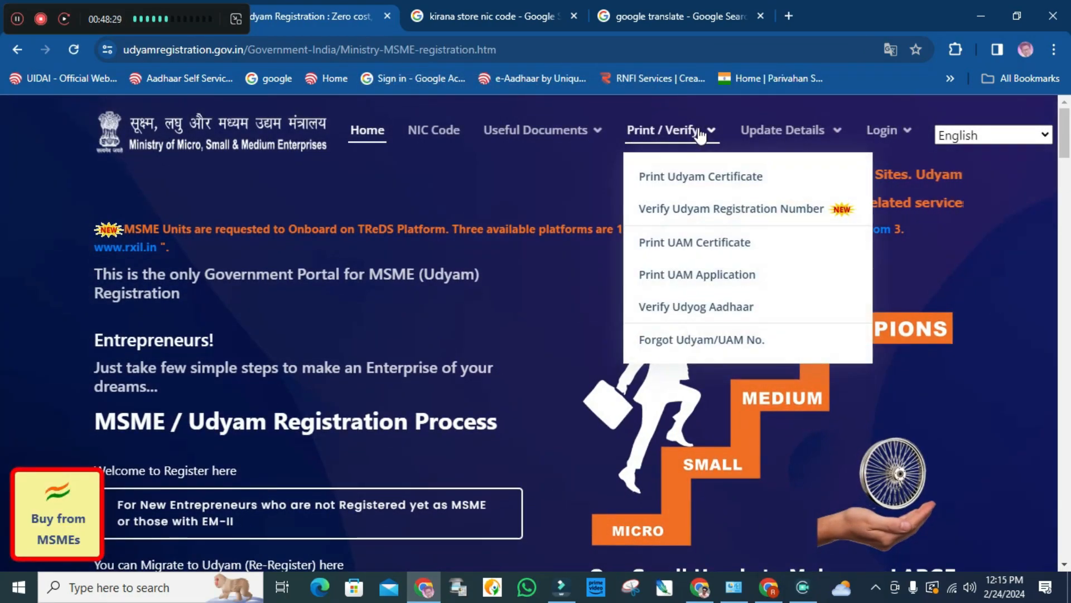
{"action": "left_click", "coordinate": [690, 180]}
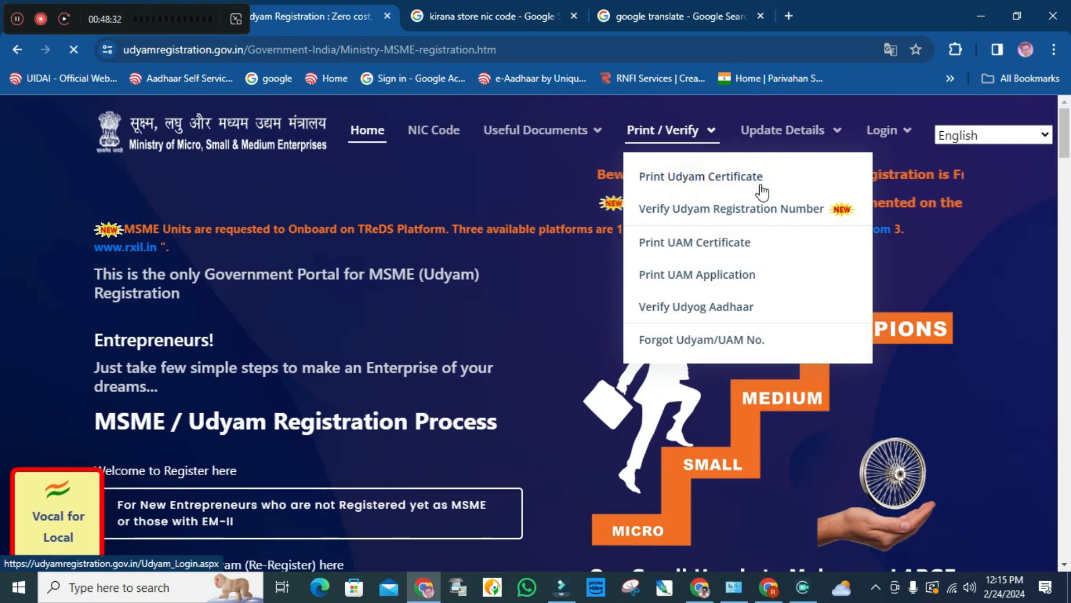
{"action": "left_click", "coordinate": [771, 175]}
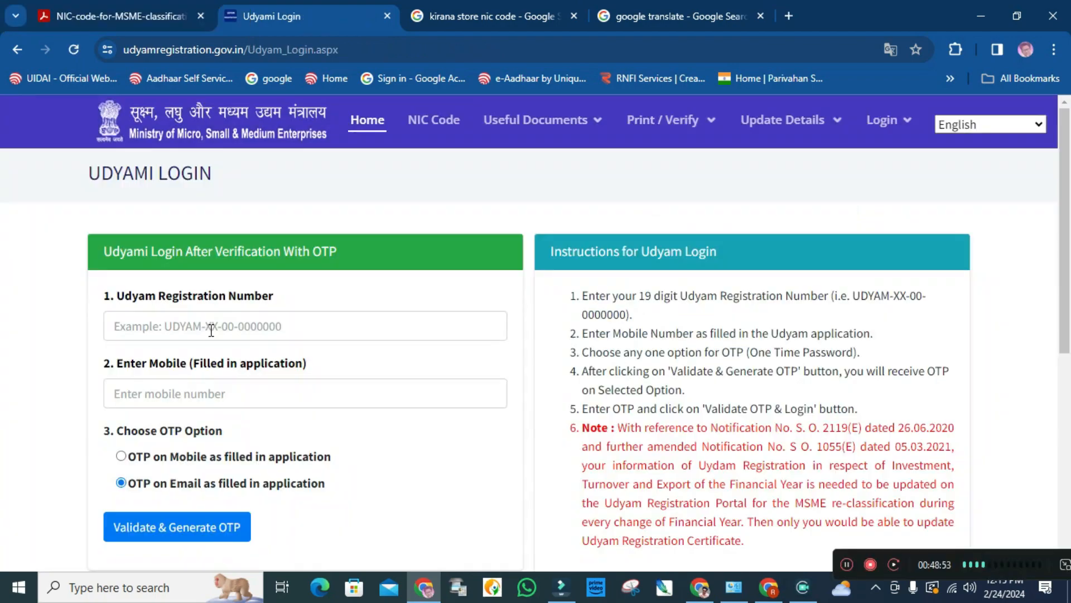
- Log in with the pasted Udyam number and mobile OTP, and display the certificate
{"action": "left_click", "coordinate": [194, 400]}
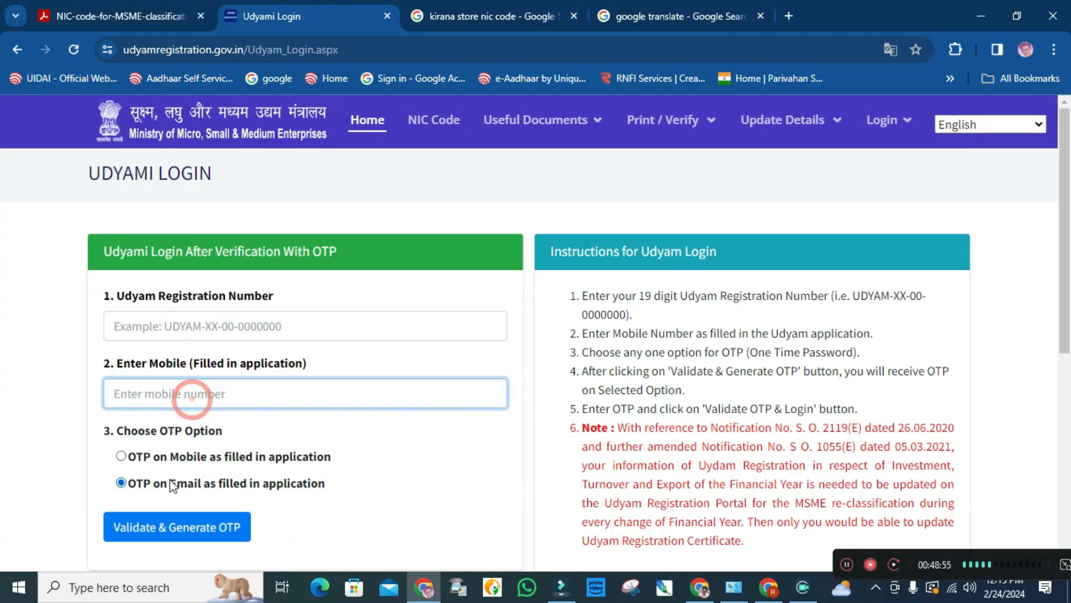
{"action": "left_click", "coordinate": [119, 457]}
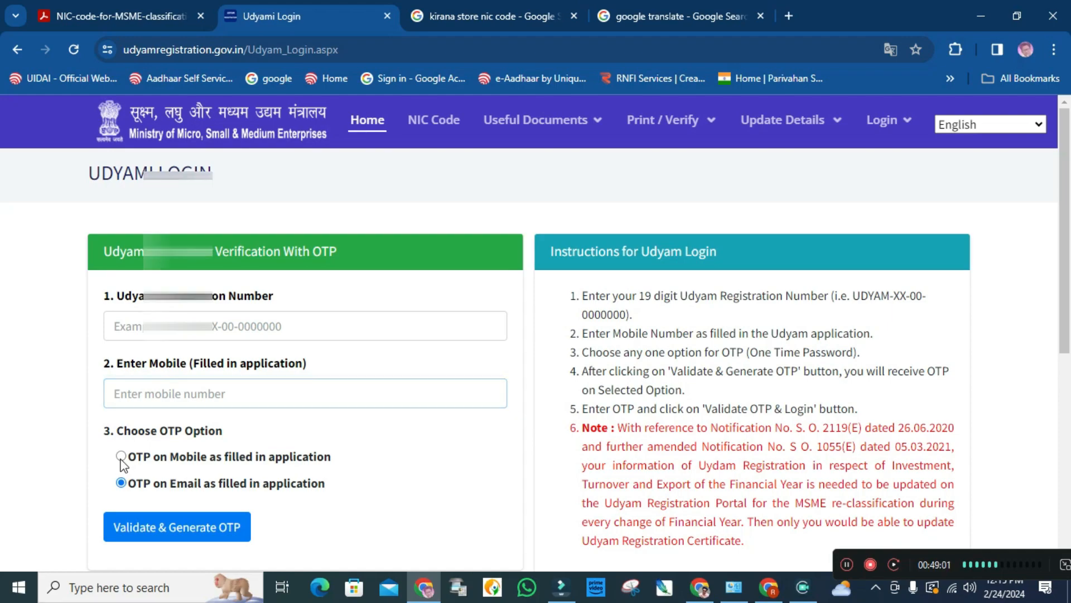
{"action": "left_click", "coordinate": [149, 394]}
{"action": "left_click", "coordinate": [182, 326]}
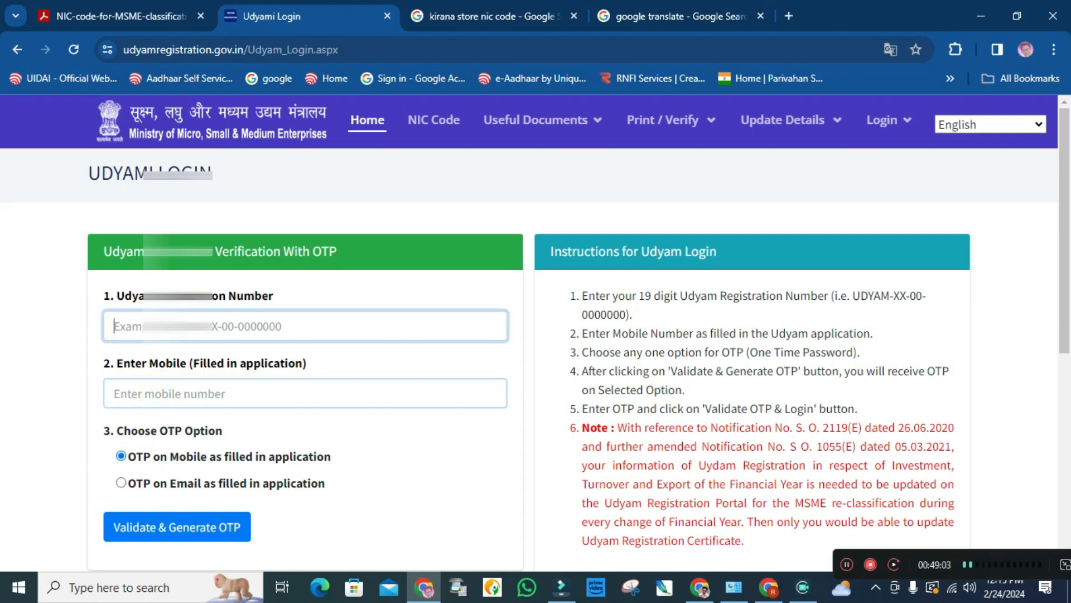
{"action": "right_click", "coordinate": [185, 327]}
{"action": "left_click", "coordinate": [219, 214]}
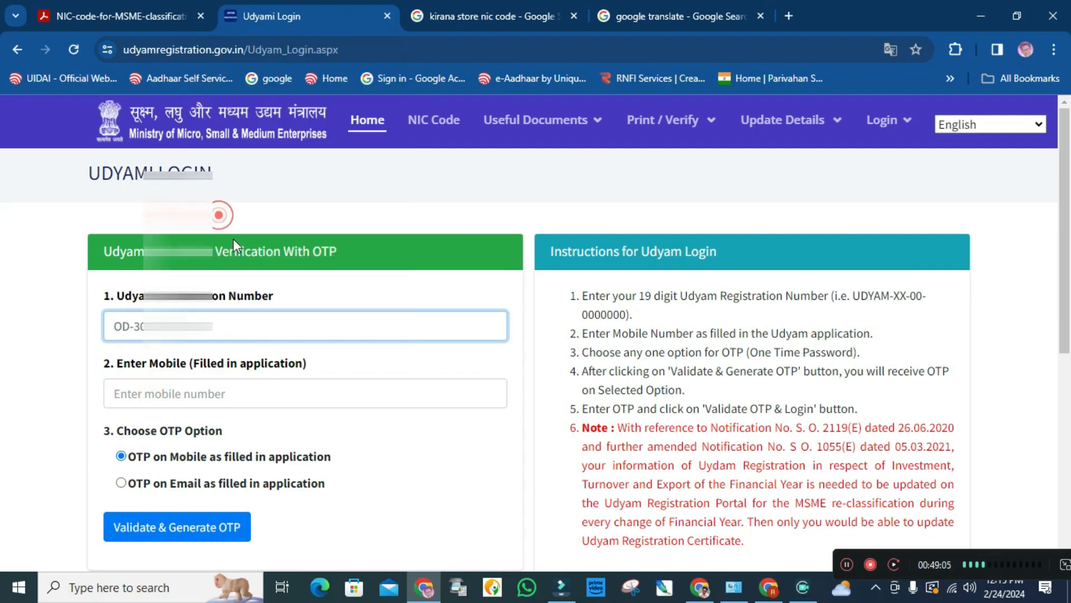
{"action": "left_click", "coordinate": [199, 388]}
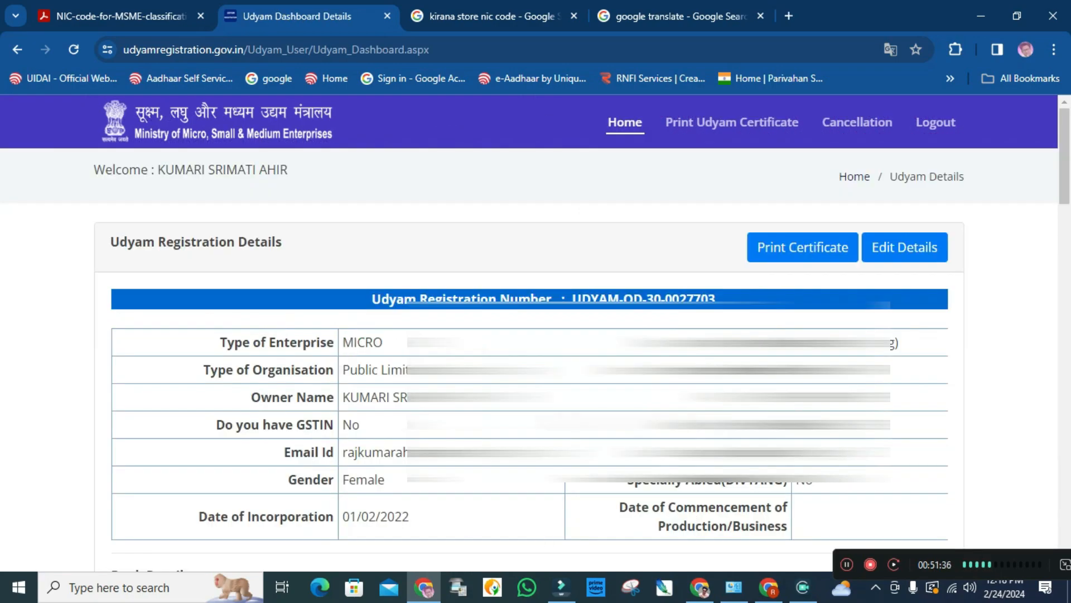
{"action": "left_click", "coordinate": [820, 250]}
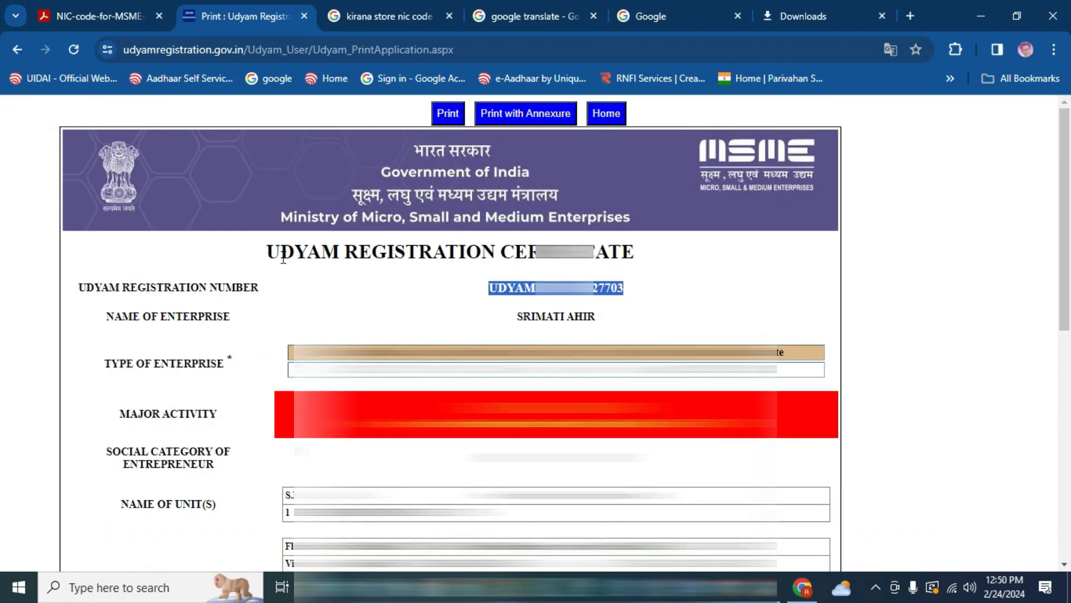